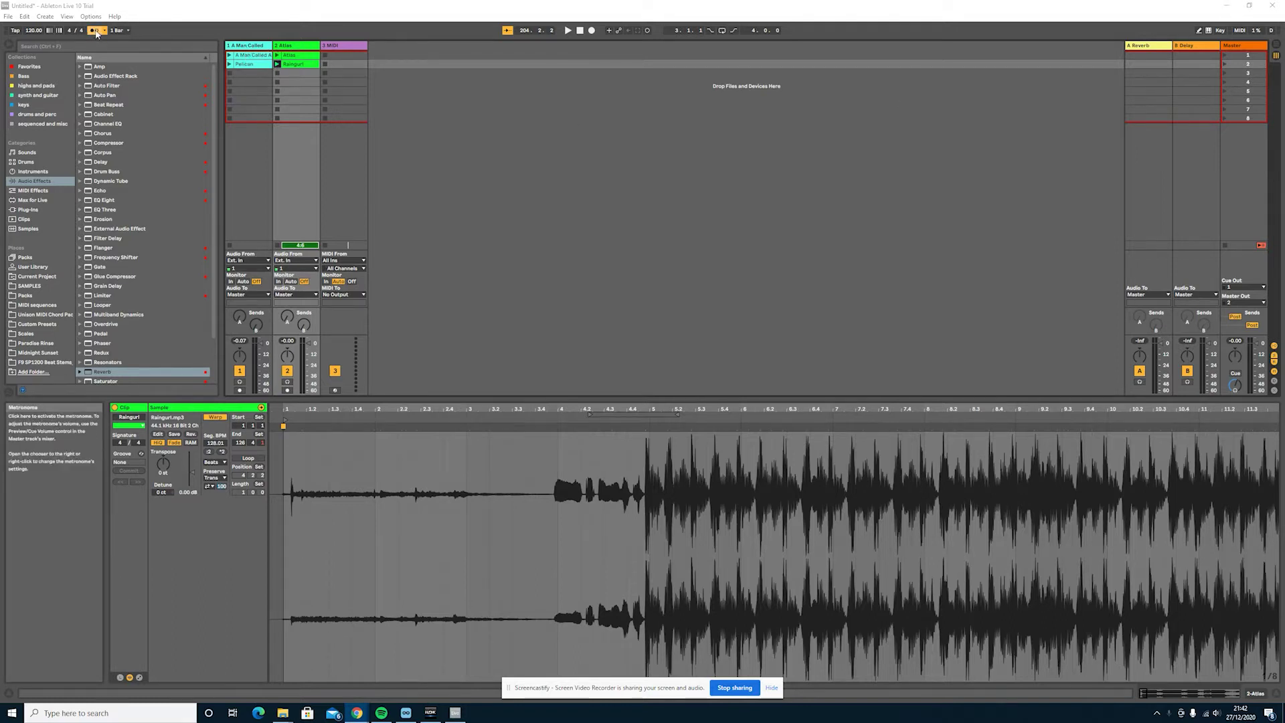
- Audition the first clip on the first audio track and stop that track
{"action": "left_click", "coordinate": [230, 57]}
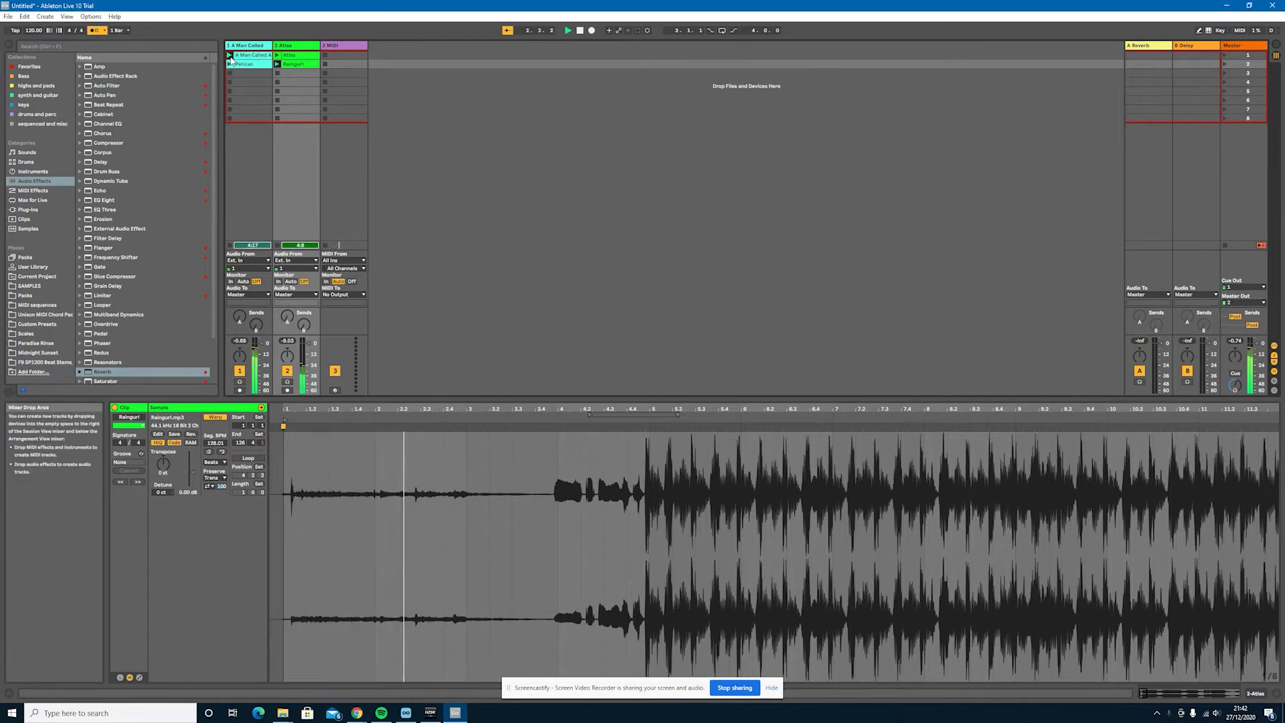
{"action": "left_click", "coordinate": [229, 73]}
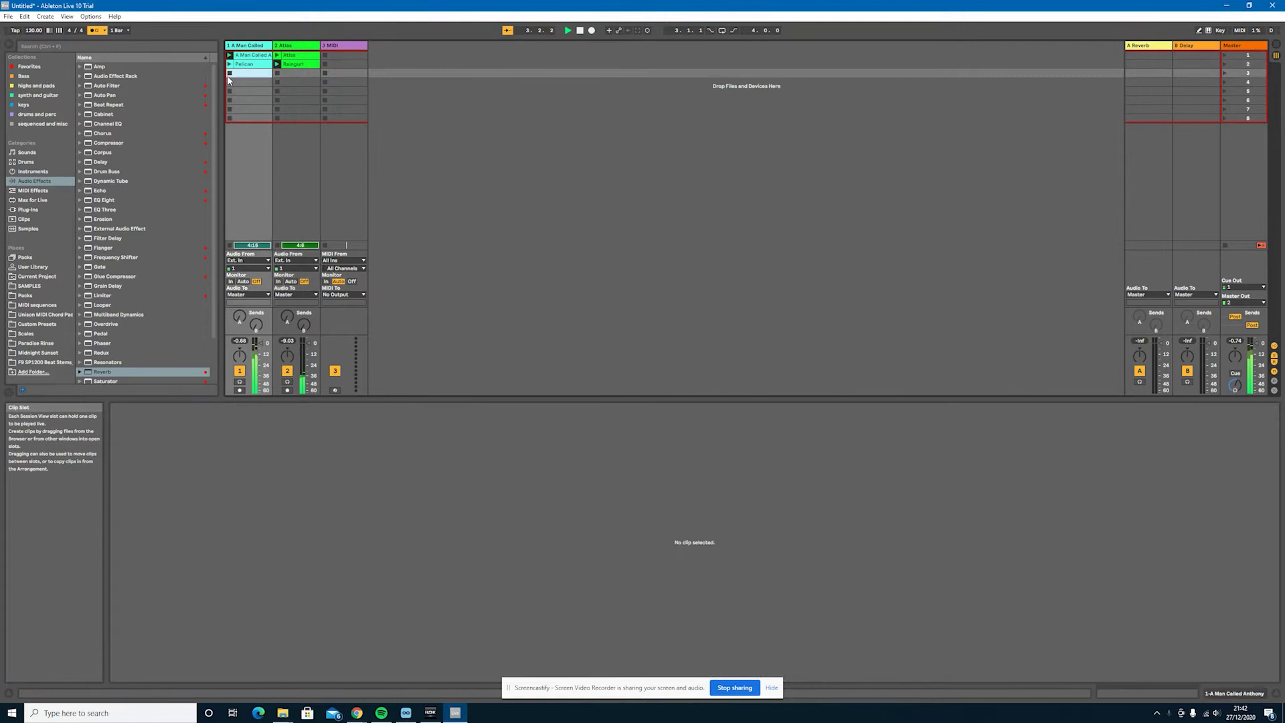
- Move the Raingurl clip's start marker exactly onto the first kick transient after the intro
{"action": "left_click", "coordinate": [306, 65]}
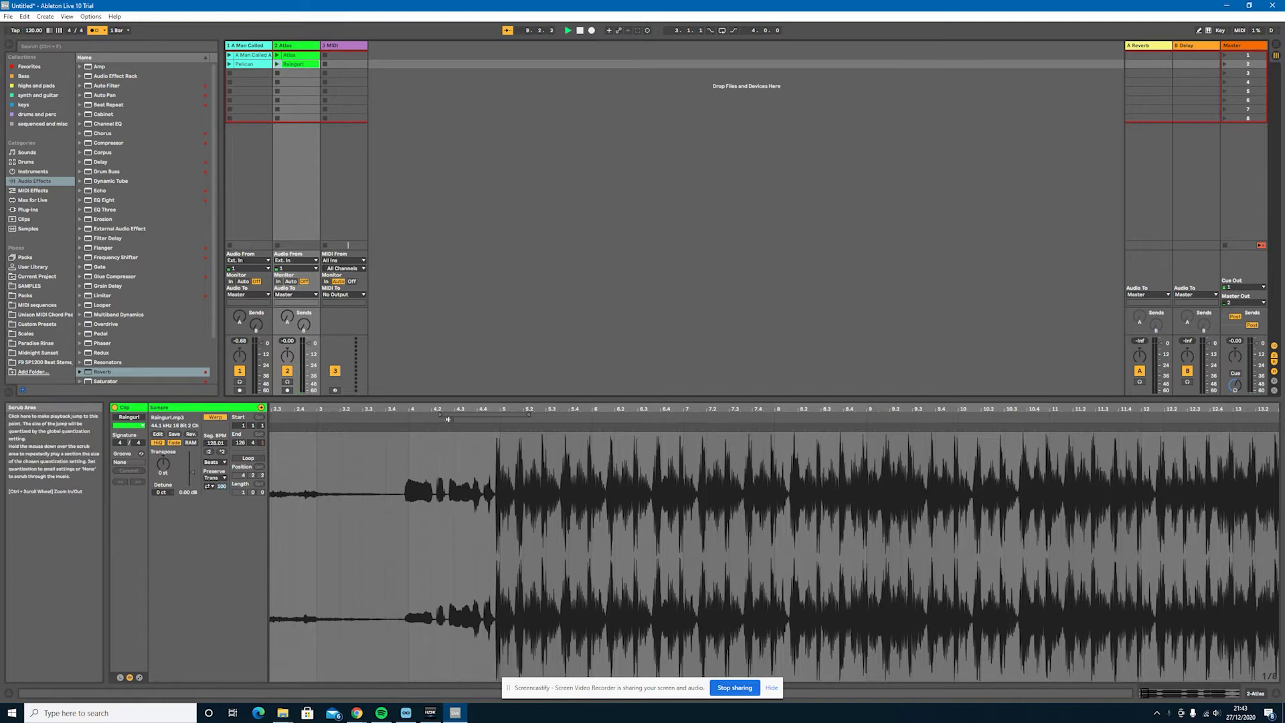
{"action": "scroll", "coordinate": [307, 434], "scroll_direction": "up", "scroll_amount": 3}
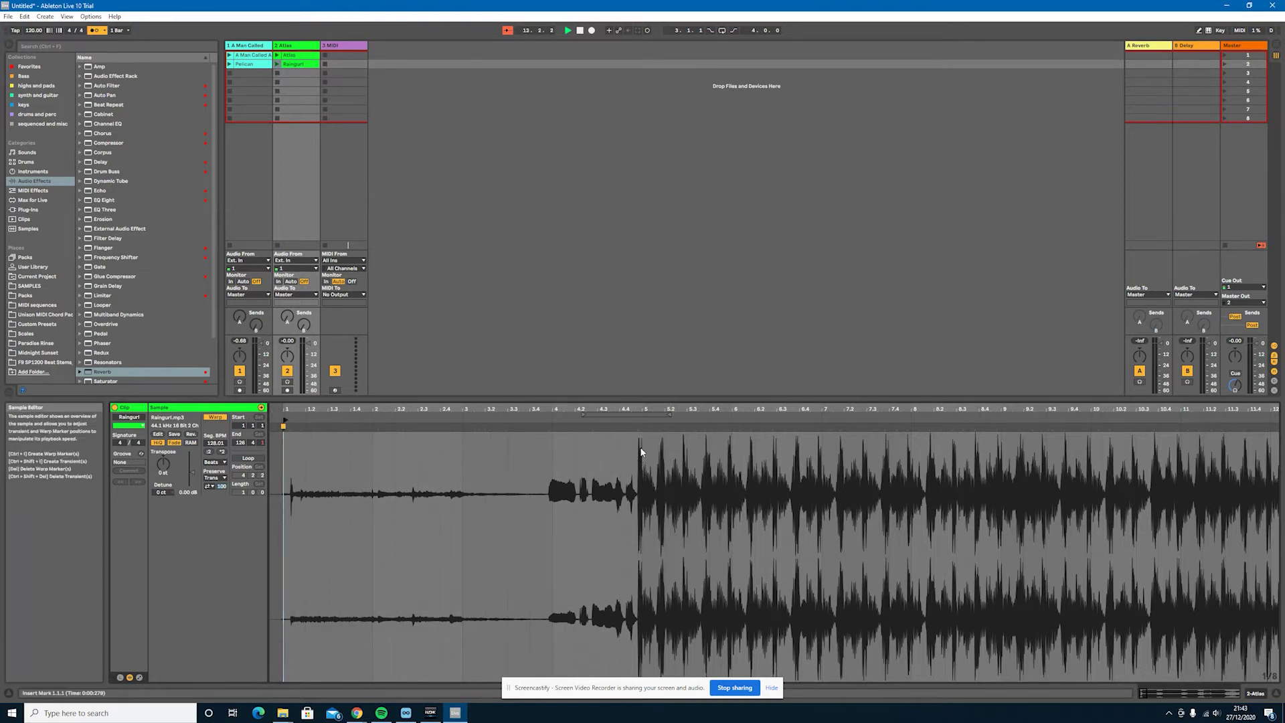
{"action": "mouse_move", "coordinate": [283, 425]}
{"action": "left_mouse_down"}
{"action": "mouse_move", "coordinate": [587, 426]}
{"action": "mouse_move", "coordinate": [639, 439]}
{"action": "left_mouse_up"}
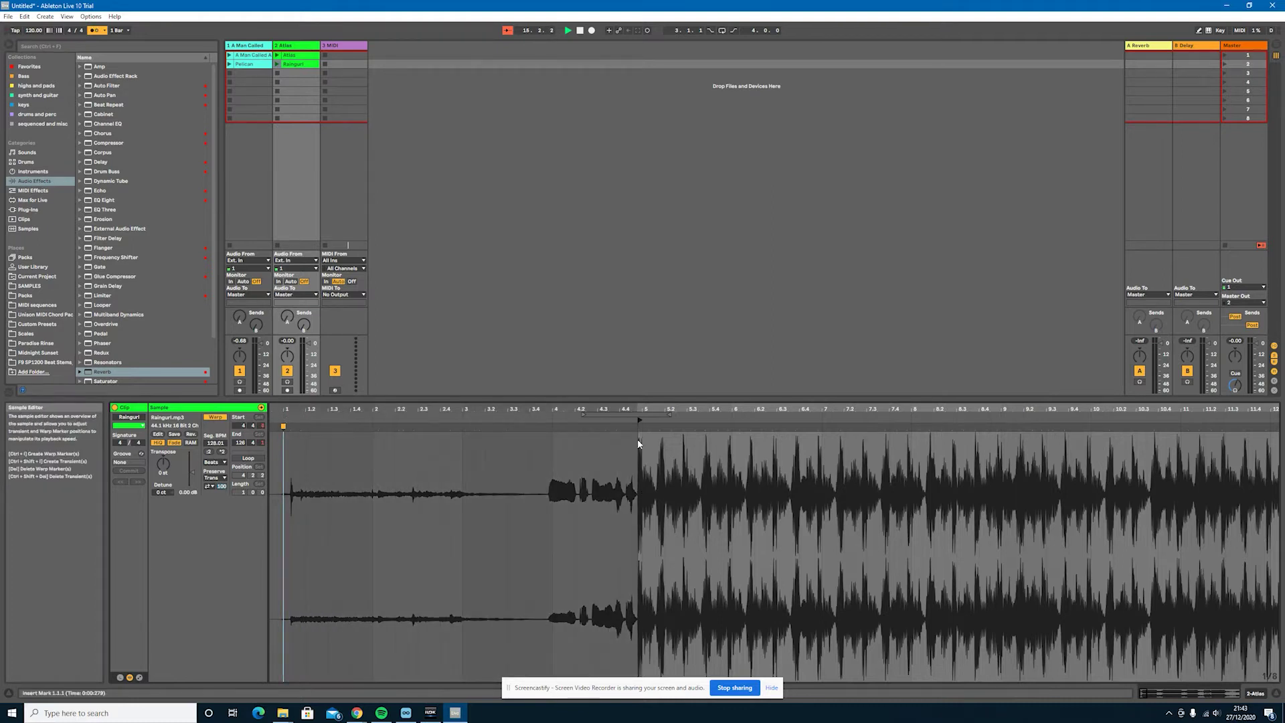
{"action": "scroll", "coordinate": [638, 439], "scroll_direction": "up", "scroll_amount": 5}
{"action": "scroll", "coordinate": [638, 439], "scroll_direction": "up", "scroll_amount": 3}
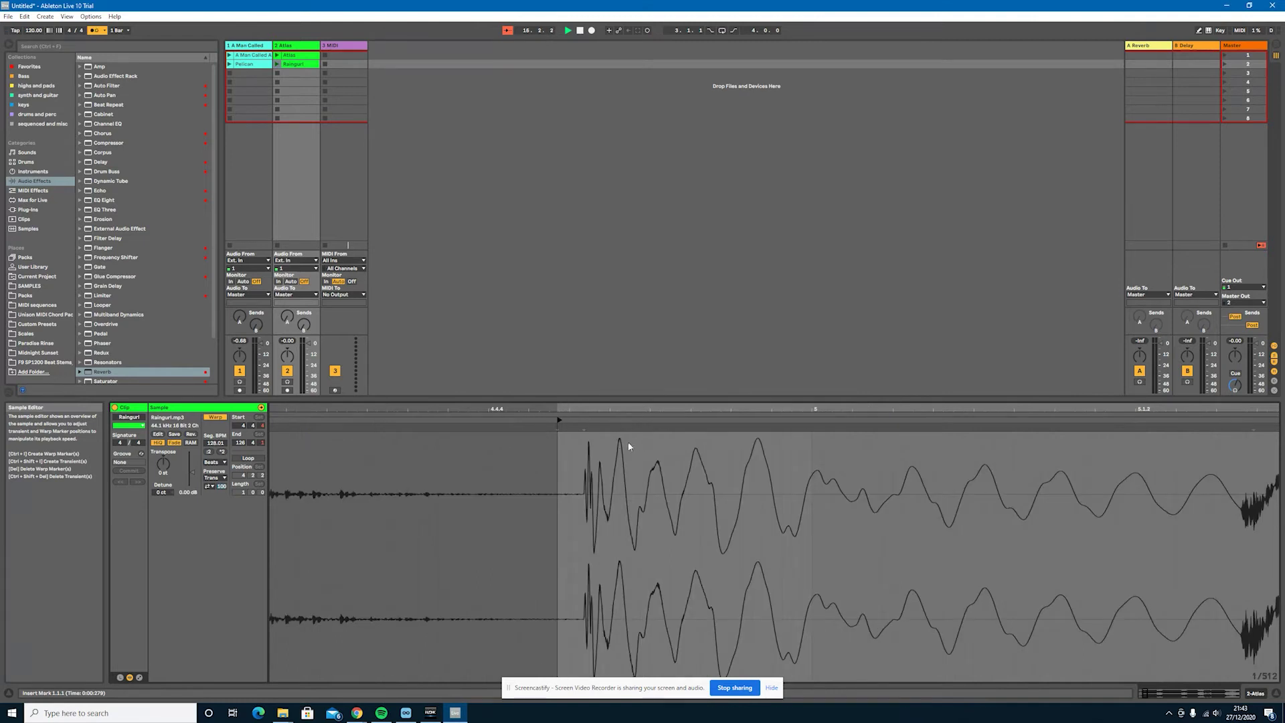
{"action": "left_click_drag", "start_coordinate": [559, 421], "coordinate": [589, 420]}
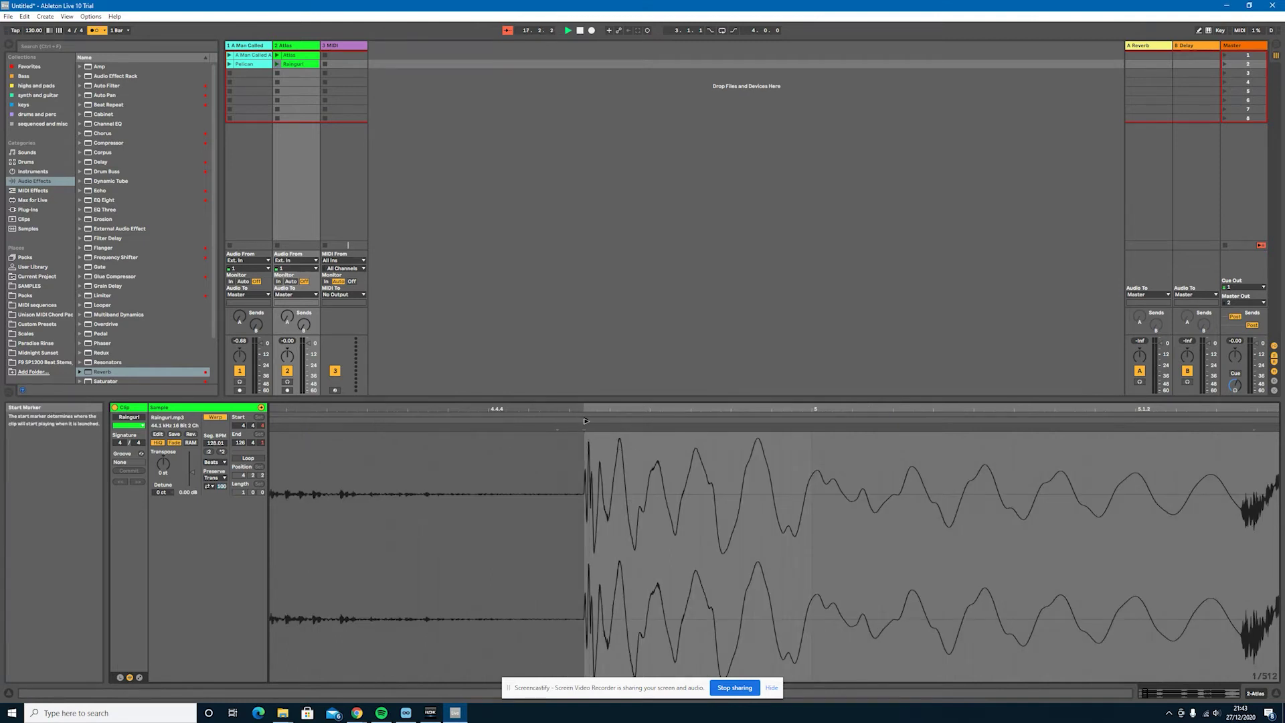
- Set the Raingurl clip's 1.1.1 position at its start marker
{"action": "scroll", "coordinate": [573, 476], "scroll_direction": "down", "scroll_amount": 8}
{"action": "scroll", "coordinate": [572, 477], "scroll_direction": "down", "scroll_amount": 3}
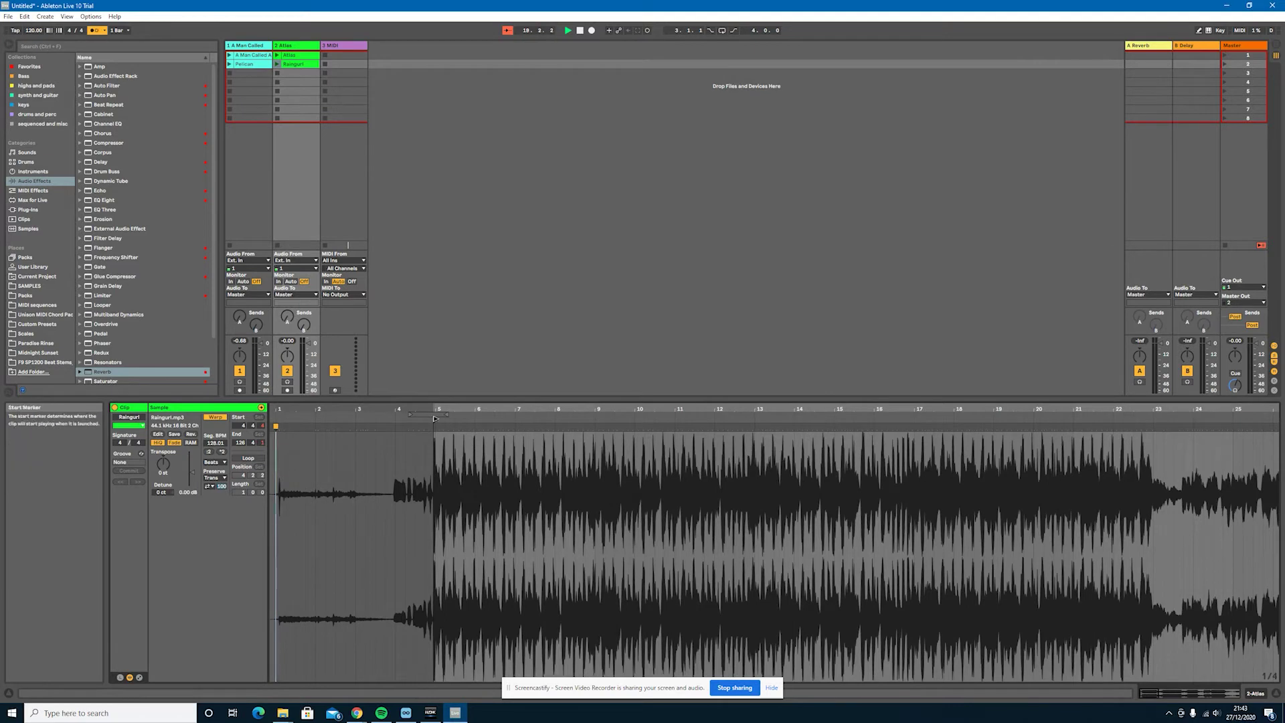
{"action": "right_click", "coordinate": [435, 419]}
{"action": "left_click", "coordinate": [439, 428]}
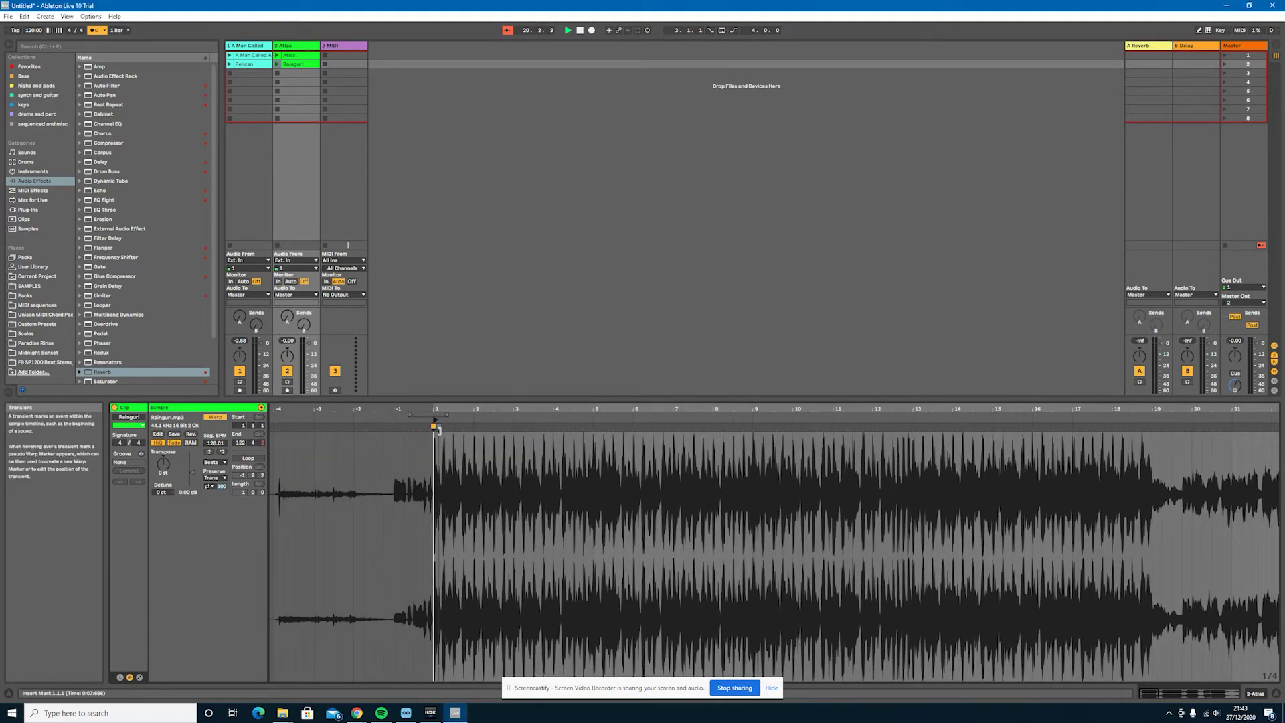
- Check the Raingurl clip's timing against the metronome and switch the metronome off
{"action": "left_click", "coordinate": [277, 64]}
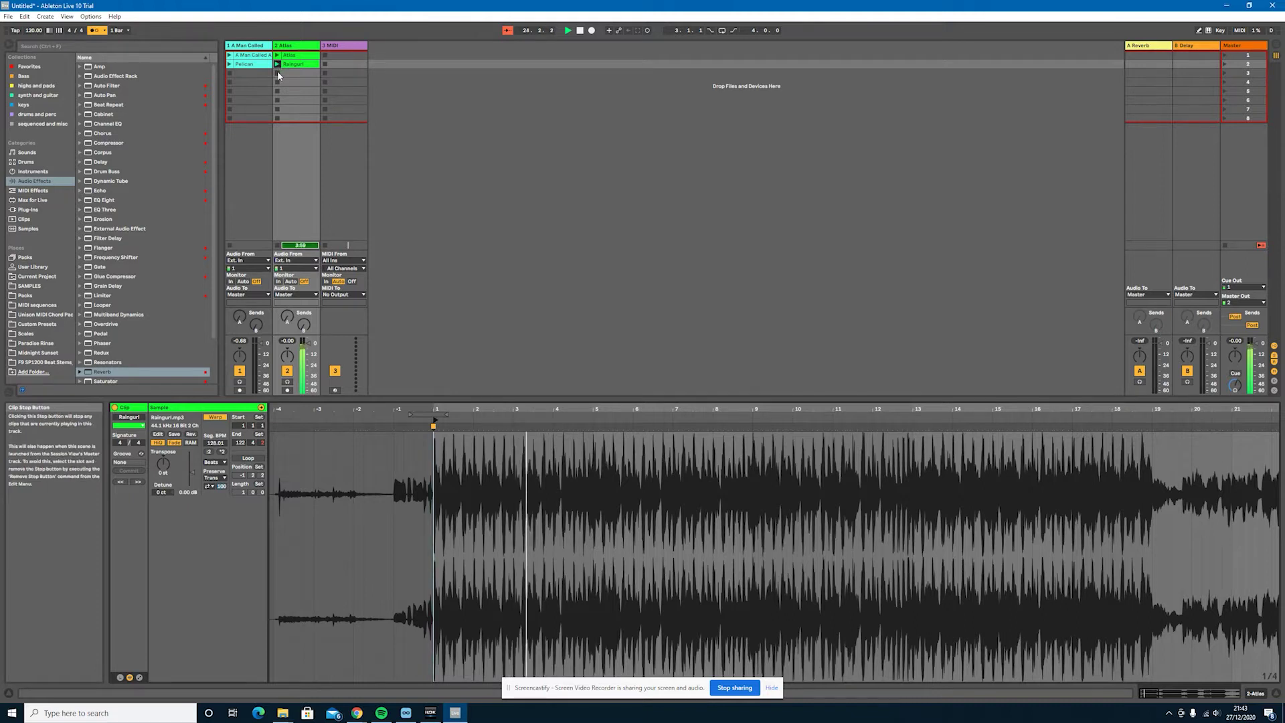
{"action": "left_click", "coordinate": [277, 76]}
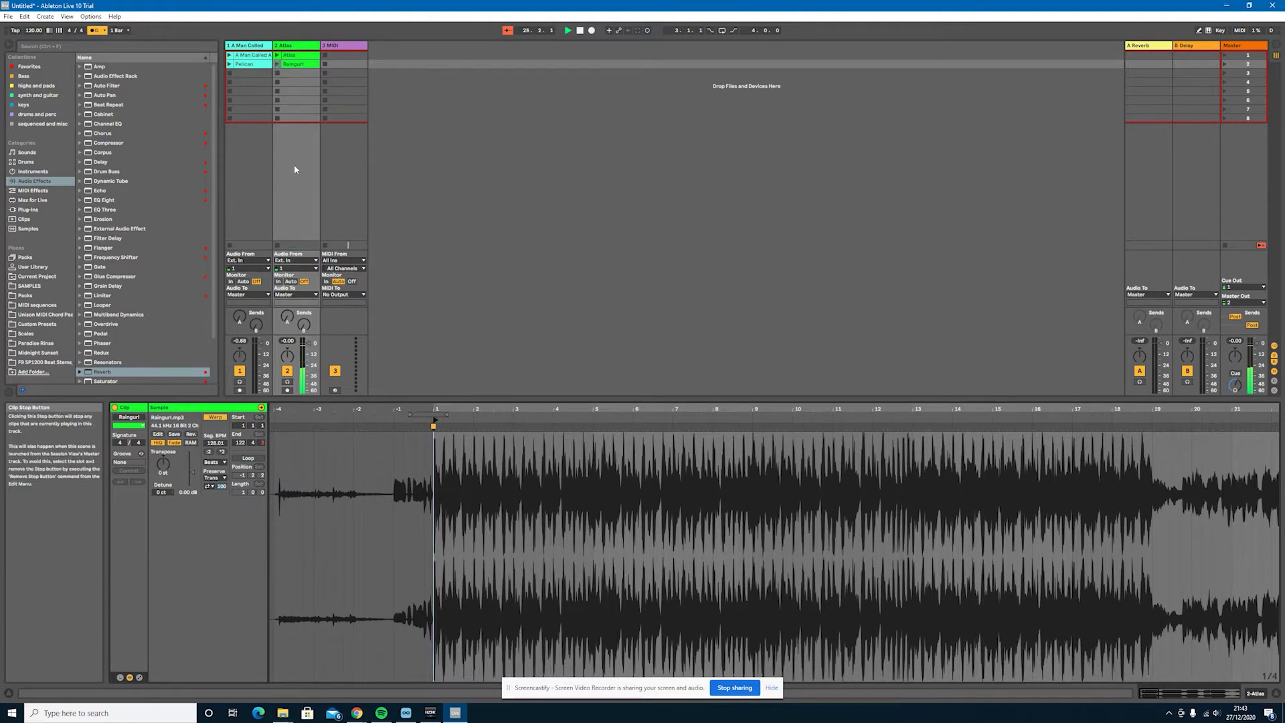
{"action": "left_click", "coordinate": [95, 31]}
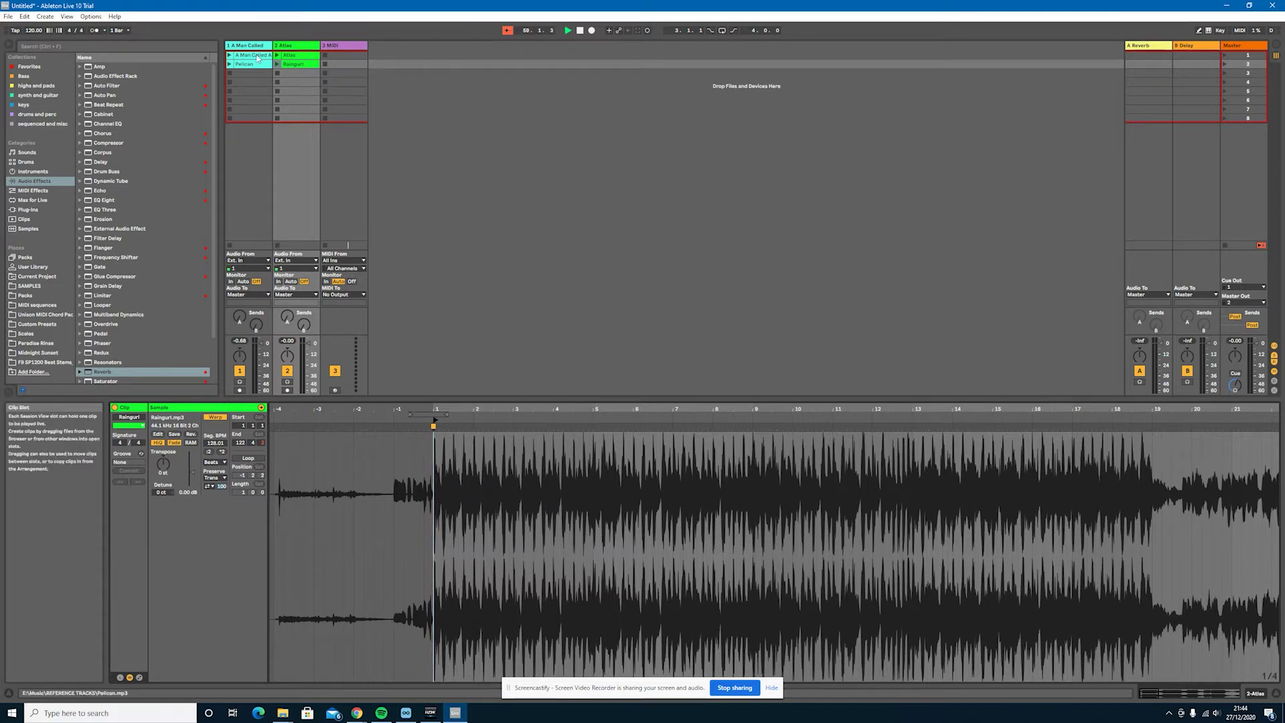
- Group the first audio track and rename the group A
{"action": "left_click", "coordinate": [250, 46]}
{"action": "key", "text": "Right"}
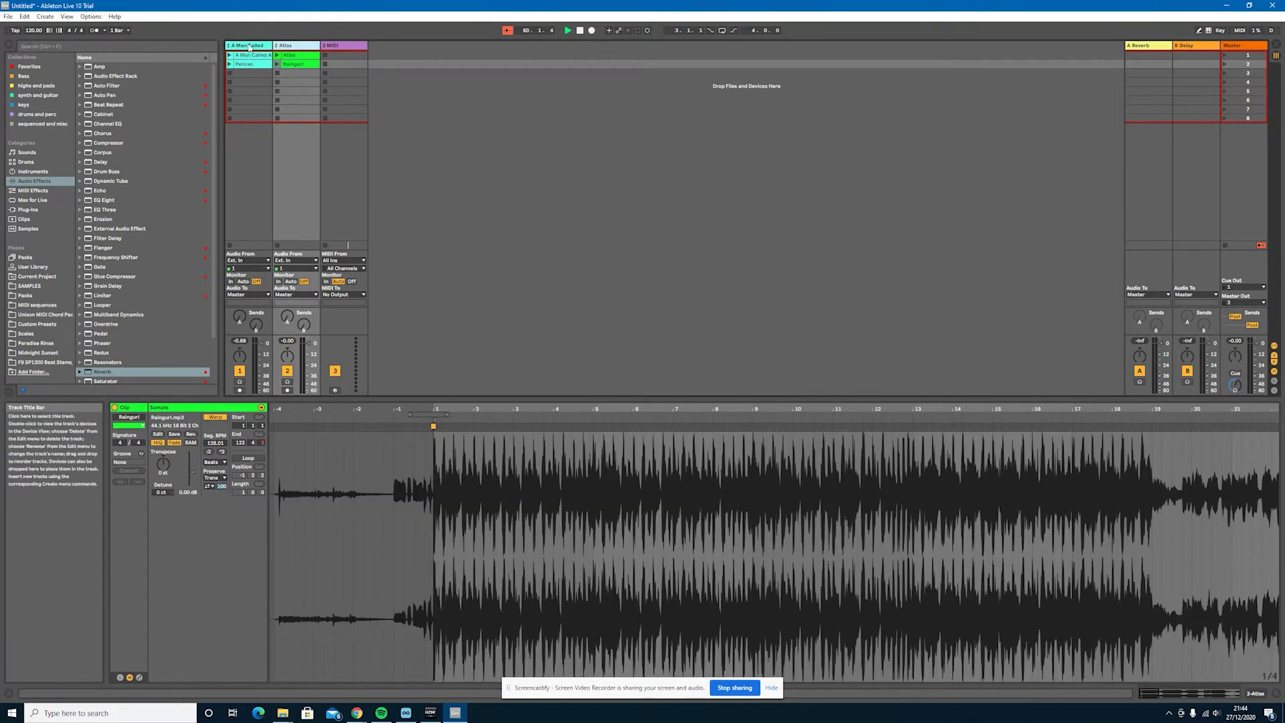
{"action": "key", "text": "Left"}
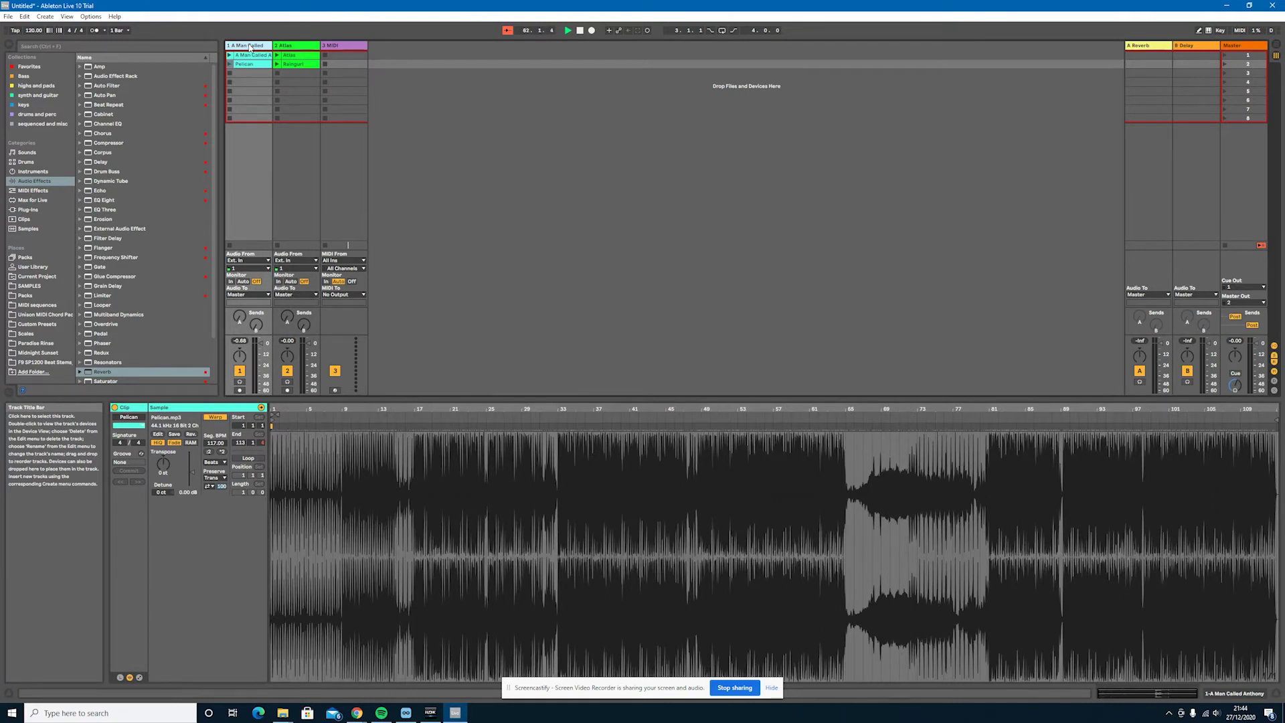
{"action": "key", "text": "ctrl+g"}
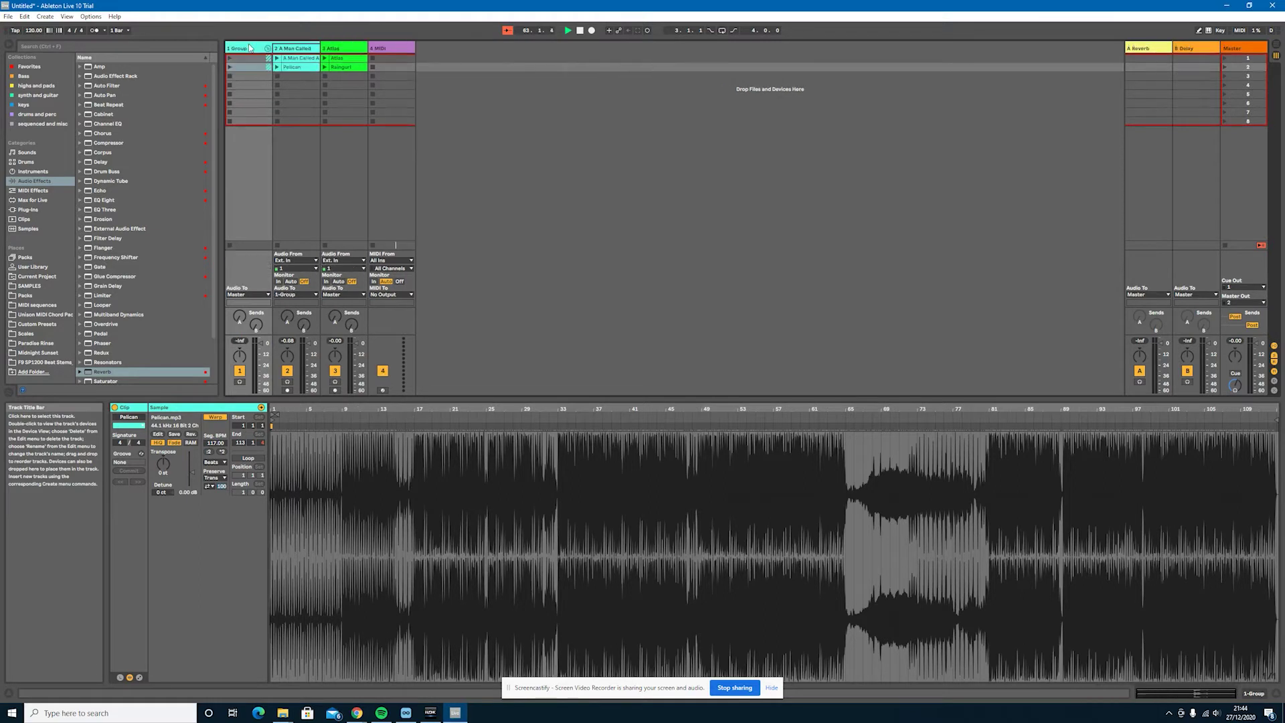
{"action": "left_click", "coordinate": [252, 50]}
{"action": "key", "text": "ctrl+r"}
{"action": "type", "text": "A"}
{"action": "left_click", "coordinate": [434, 96]}
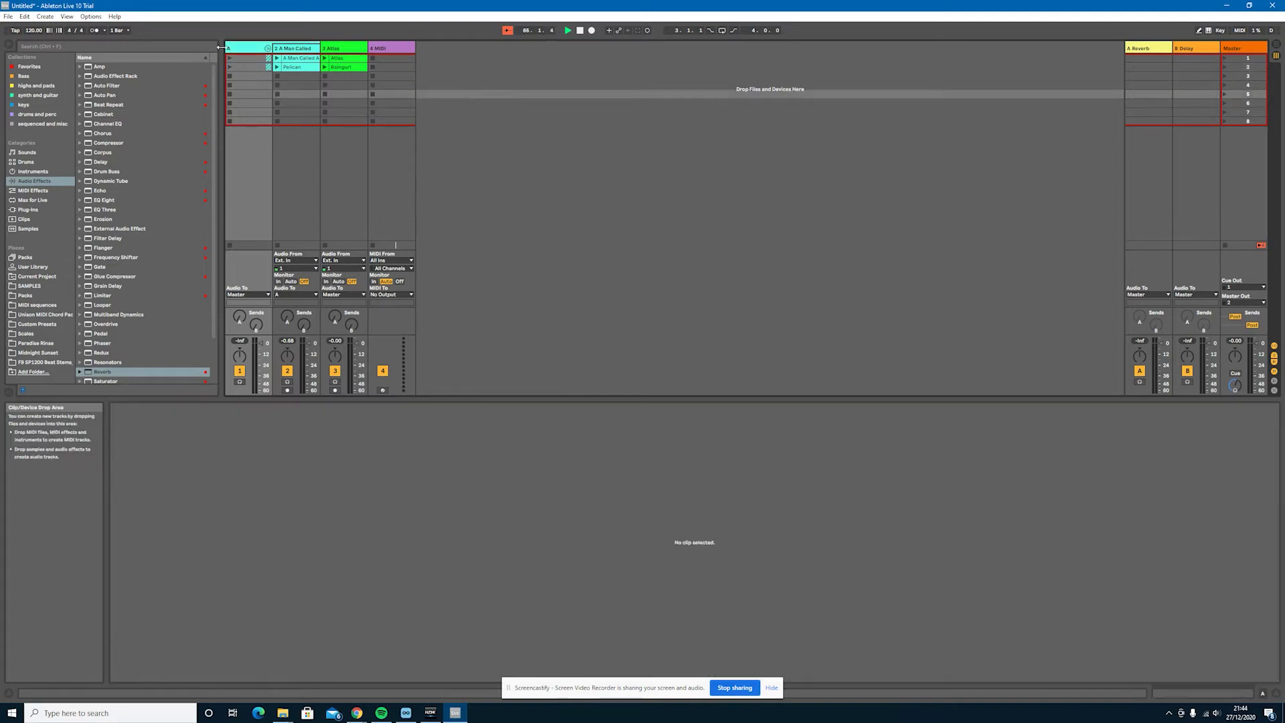
- Add a Reverb to group A and choose its Dry/Wet control as the target in MIDI map mode
{"action": "scroll", "coordinate": [105, 295], "scroll_direction": "down", "scroll_amount": 3}
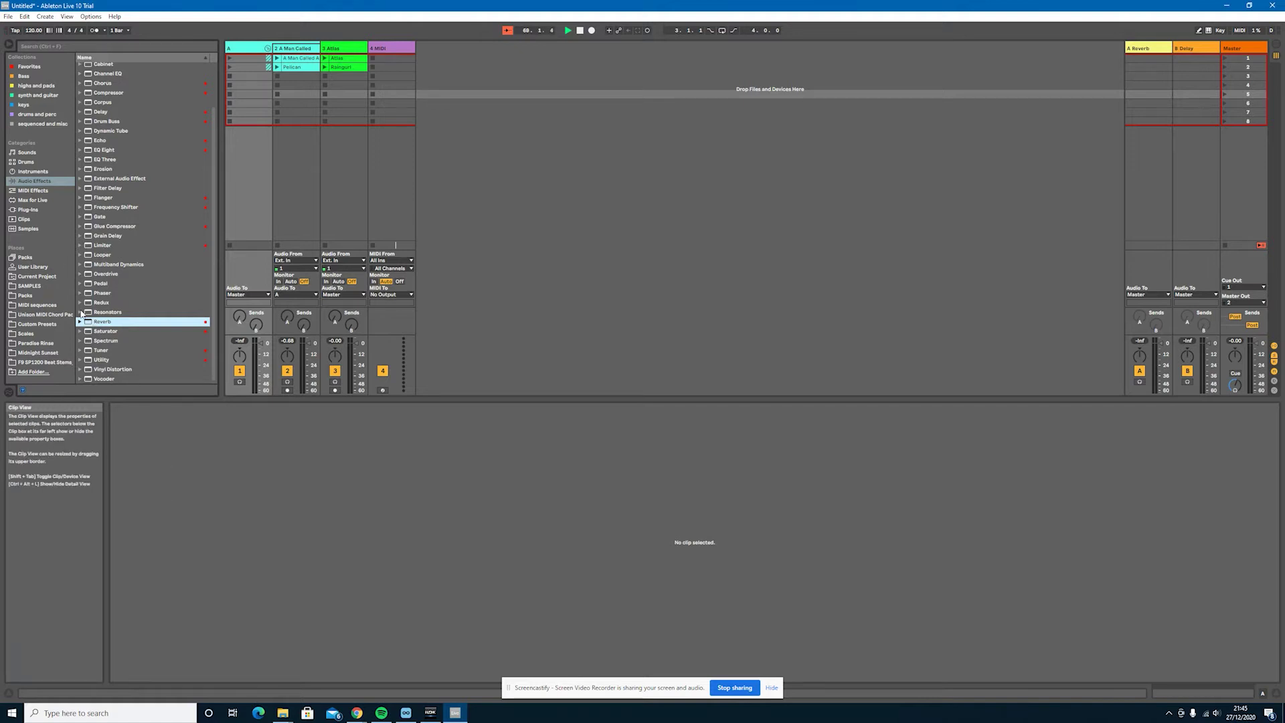
{"action": "left_click", "coordinate": [239, 94]}
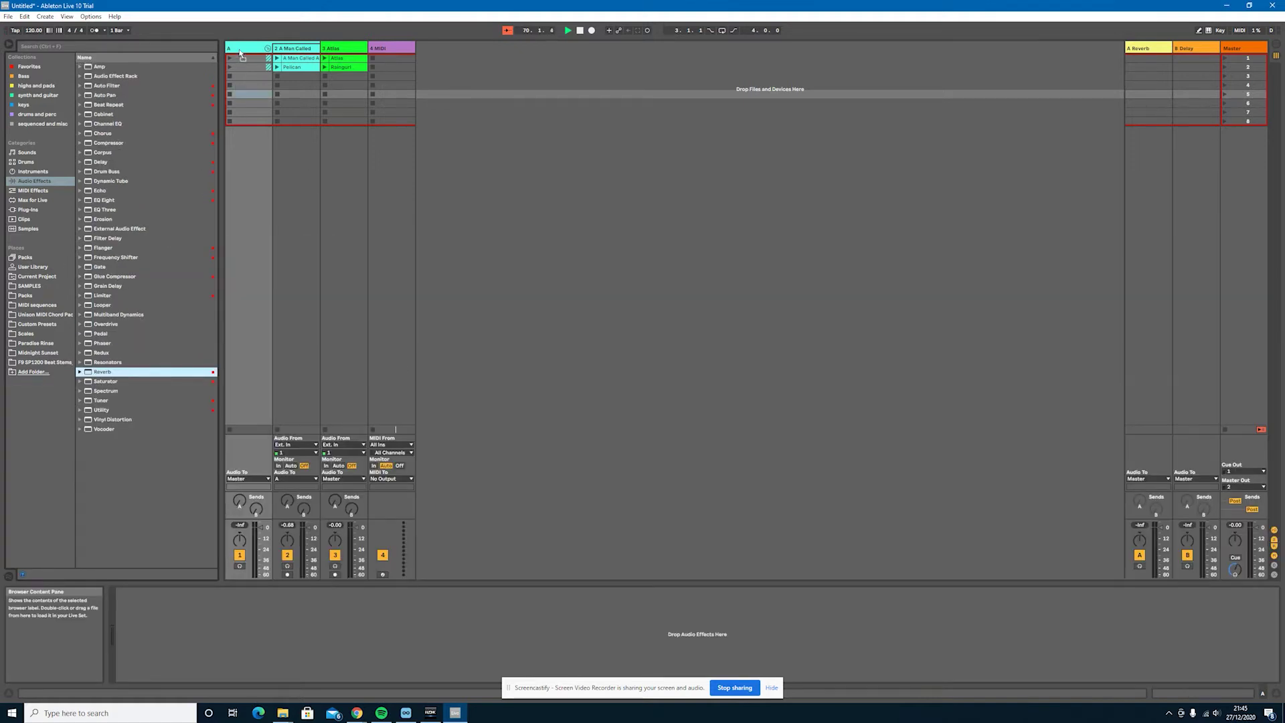
{"action": "left_click_drag", "start_coordinate": [241, 54], "coordinate": [241, 53]}
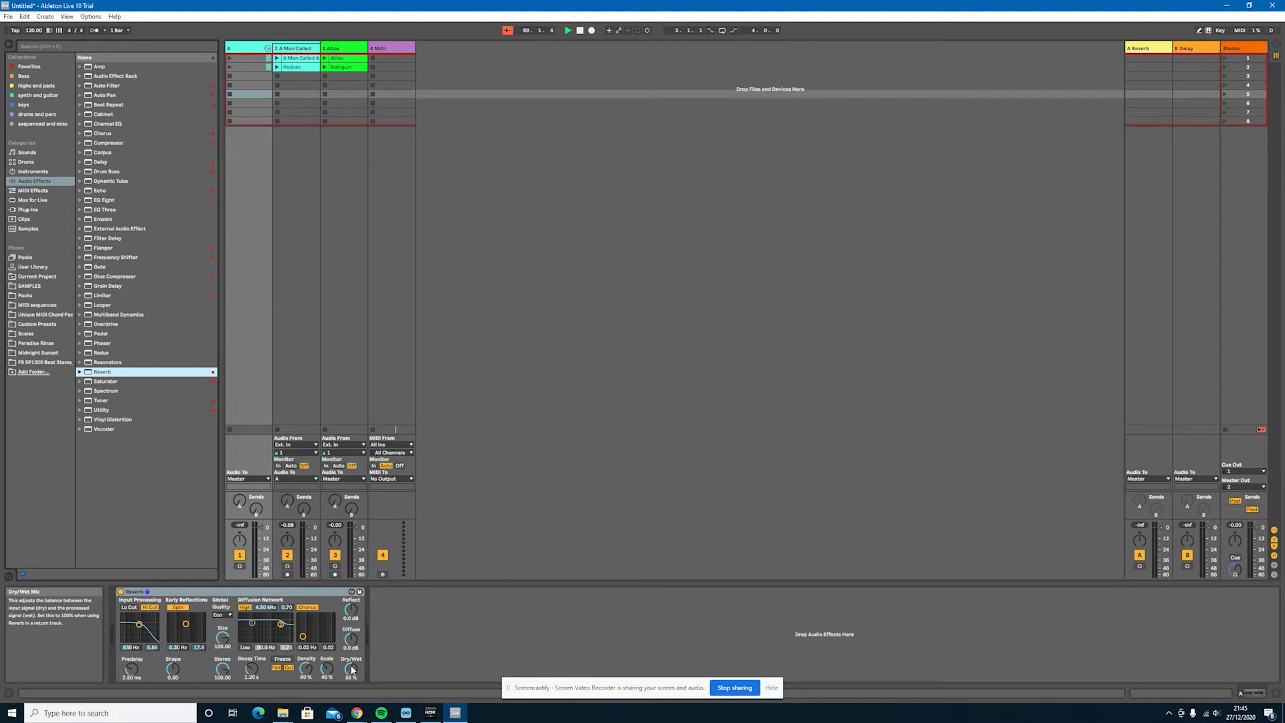
{"action": "key", "text": "ctrl+m"}
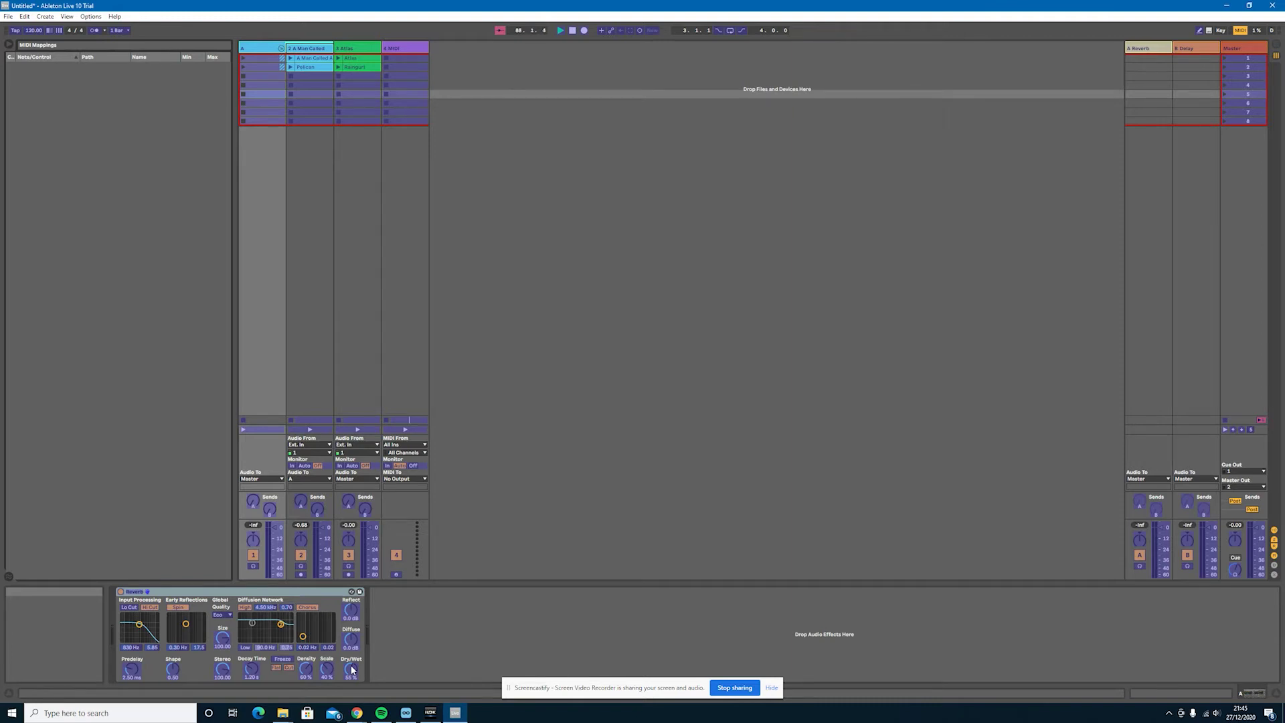
{"action": "left_click", "coordinate": [352, 669]}
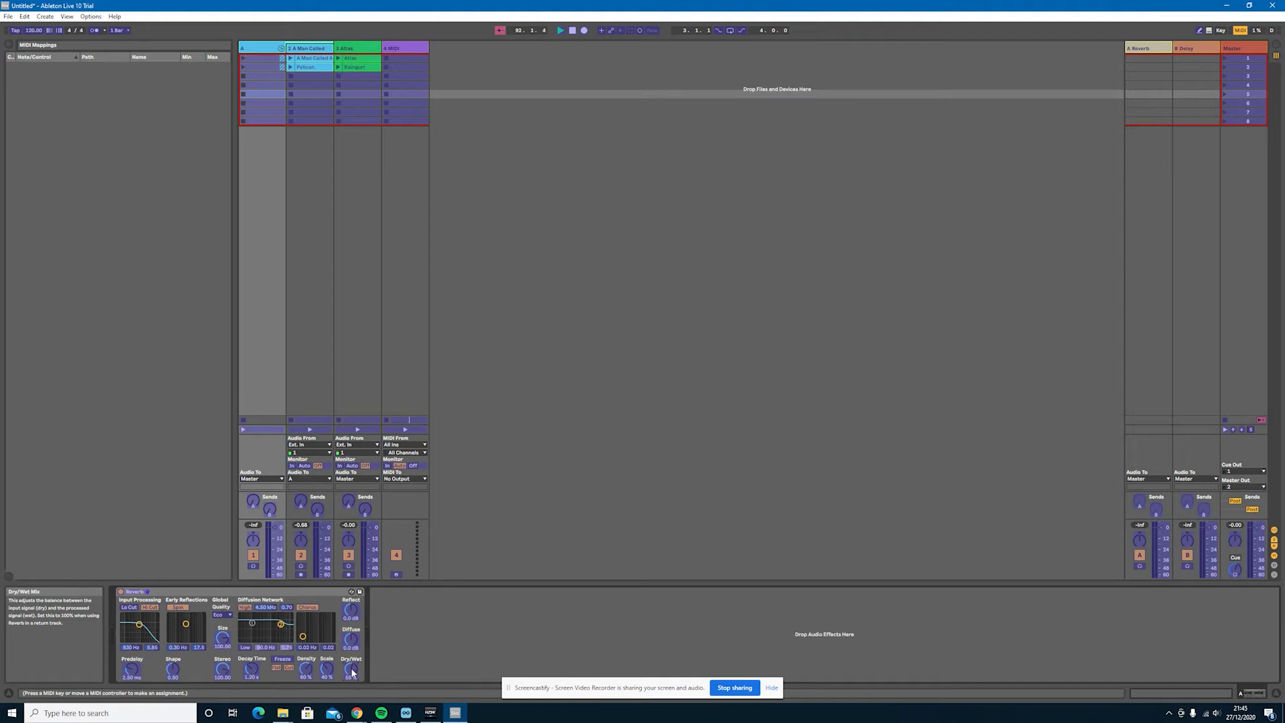
{"action": "key", "text": "ctrl+m"}
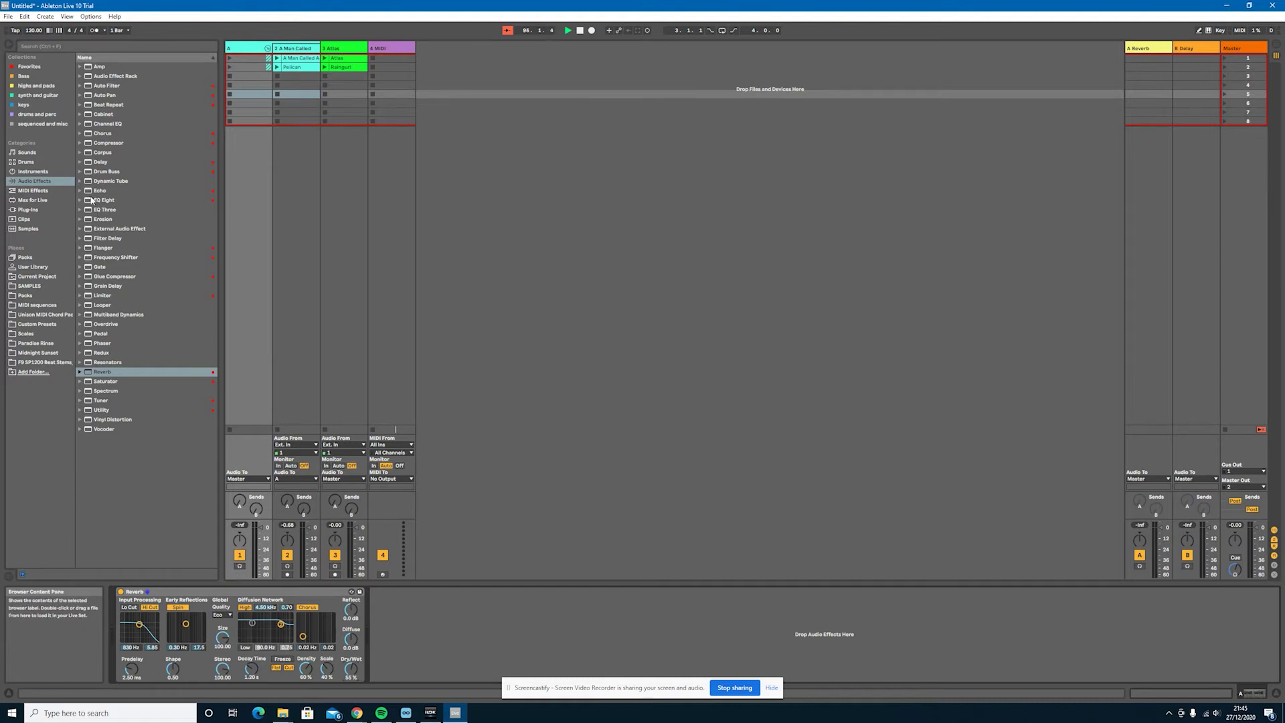
- Add a Delay after the Reverb on group A and choose its Dry/Wet control as the MIDI mapping target
{"action": "left_click_drag", "start_coordinate": [95, 162], "coordinate": [403, 641]}
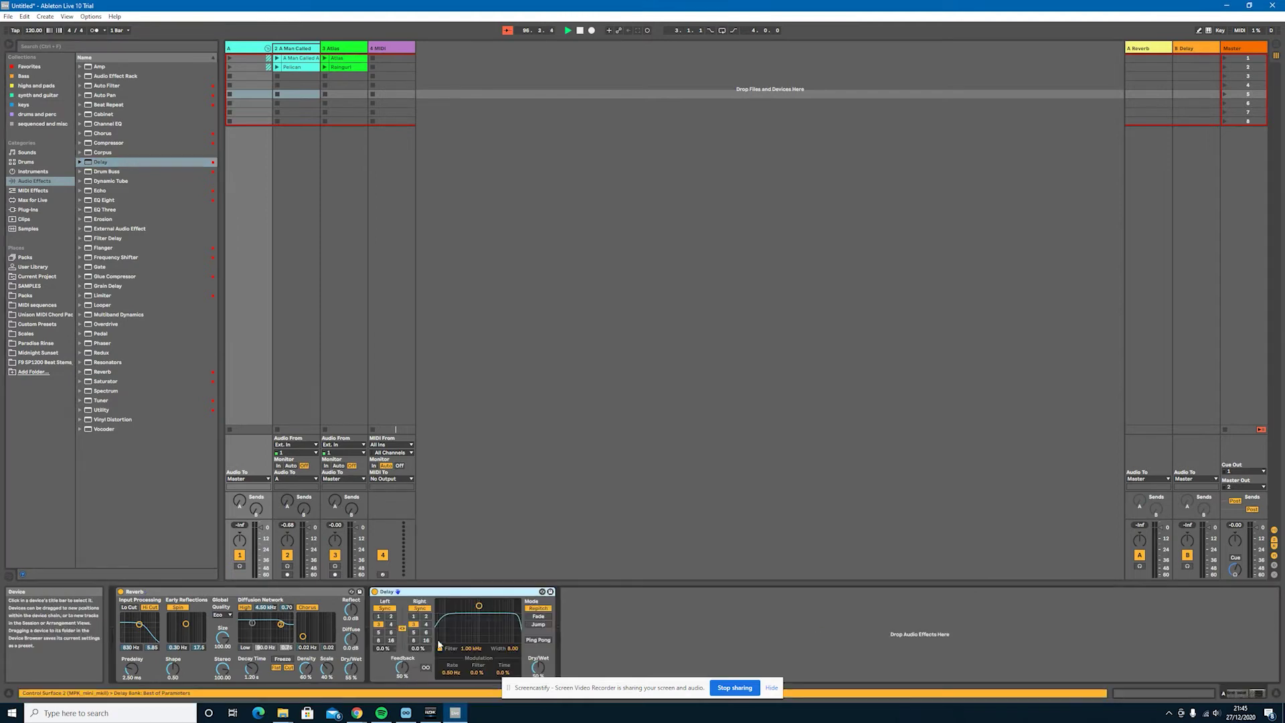
{"action": "key", "text": "ctrl+m"}
{"action": "left_click", "coordinate": [538, 666]}
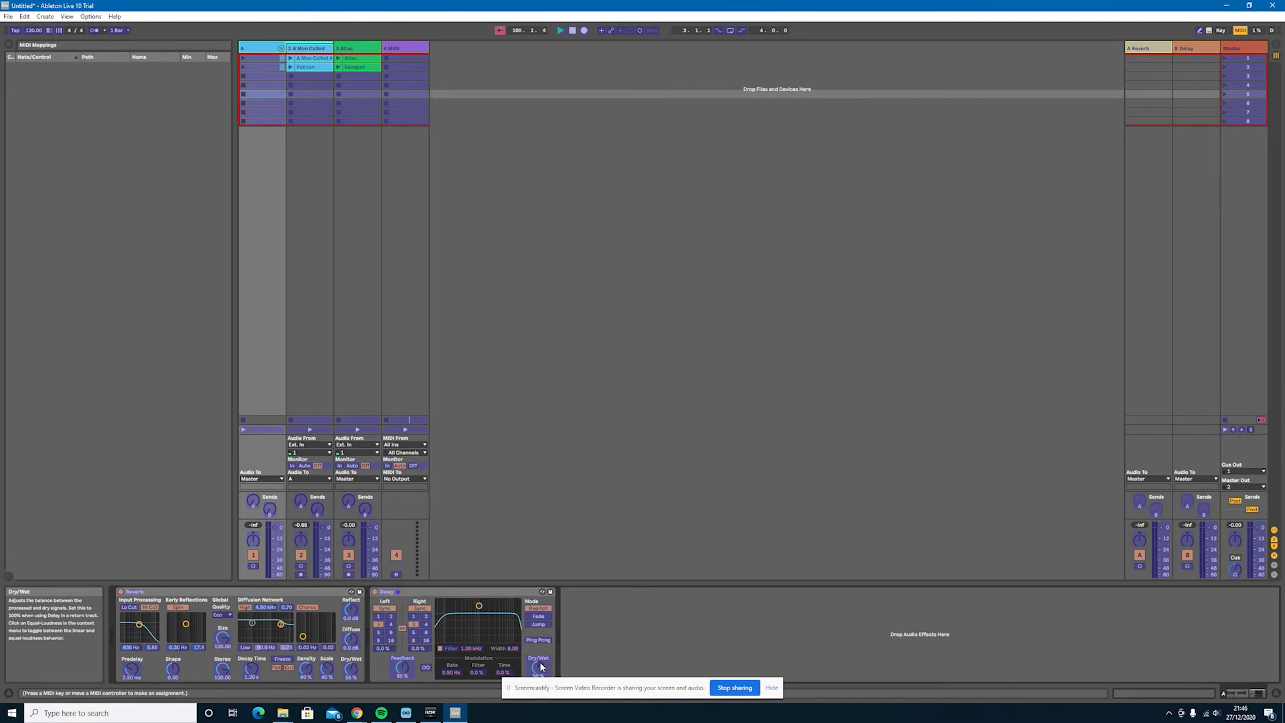
{"action": "key", "text": "ctrl+m"}
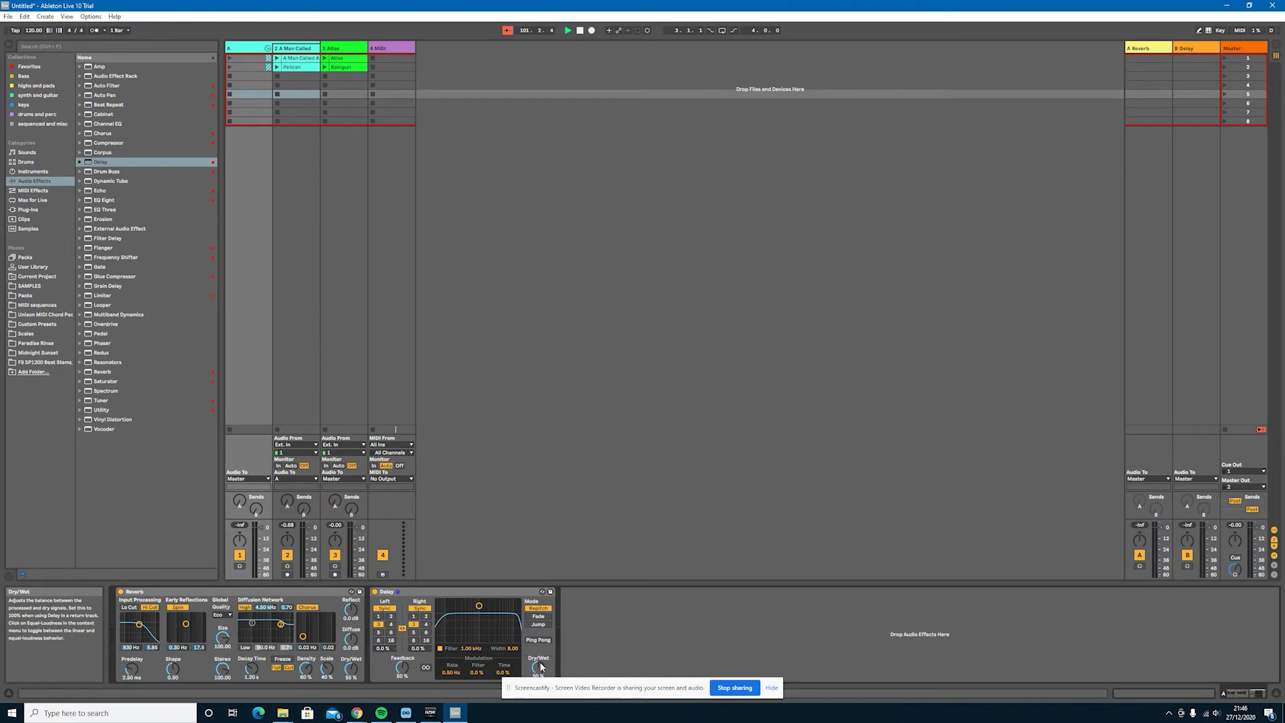
- Group the Atlas track and rename the group B
{"action": "left_click", "coordinate": [346, 48]}
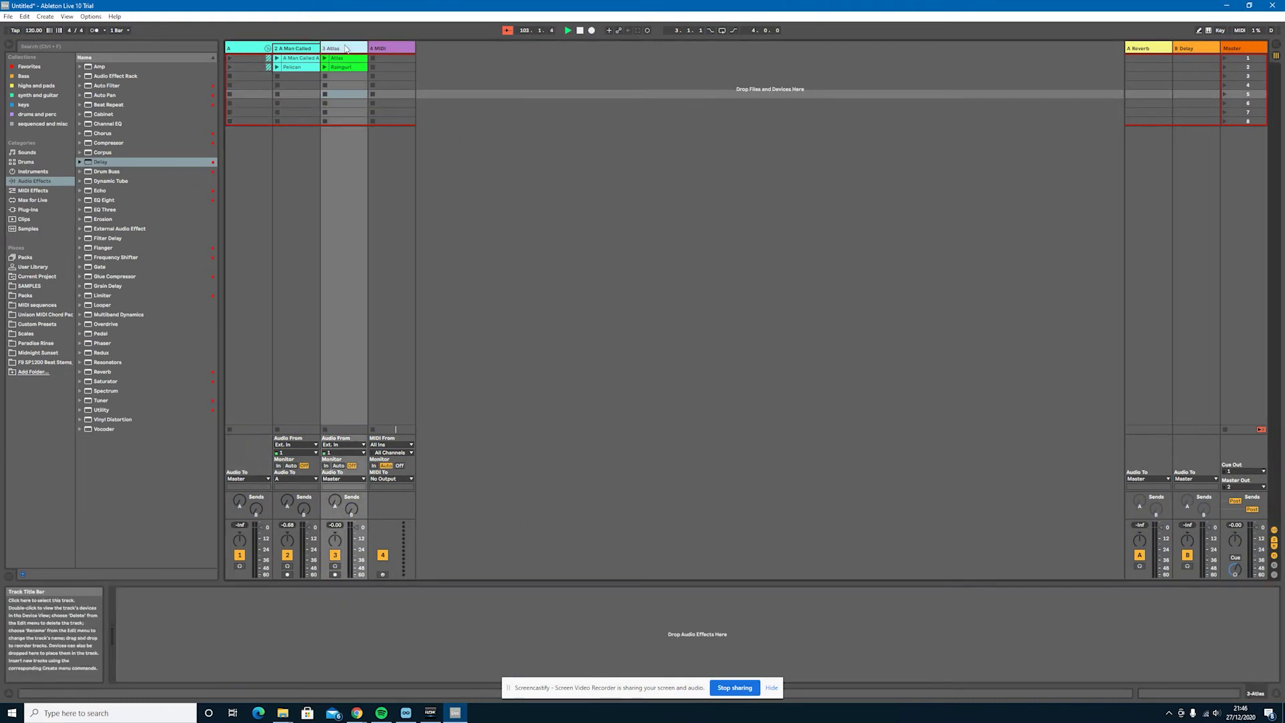
{"action": "key", "text": "ctrl+g"}
{"action": "left_click", "coordinate": [346, 48]}
{"action": "key", "text": "ctrl+r"}
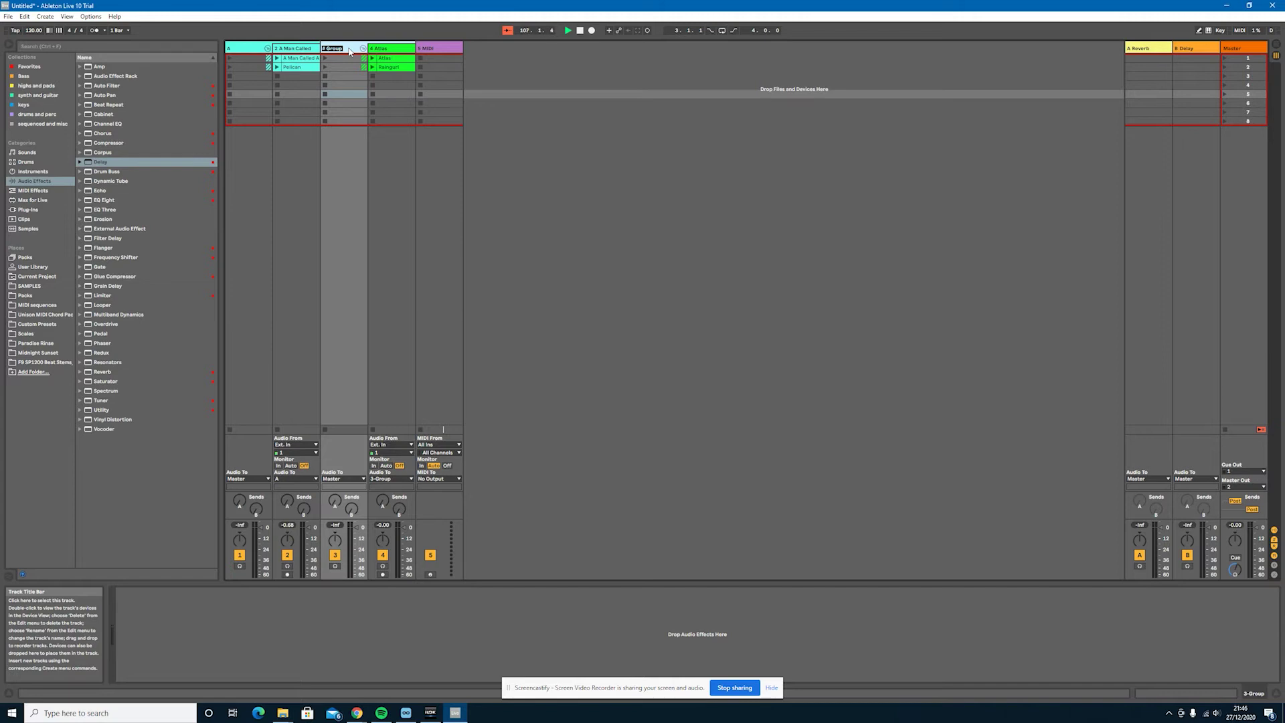
{"action": "type", "text": "B"}
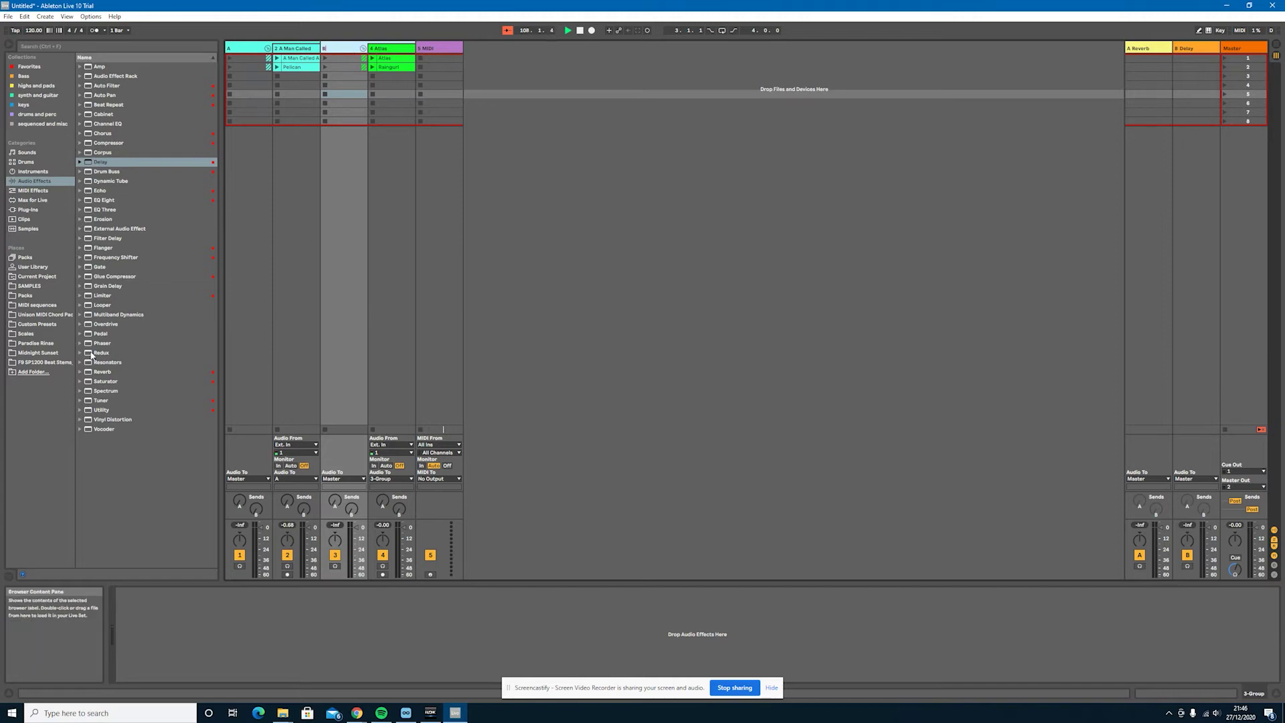
- Add a Delay and a Flanger to group B and choose the Delay's Dry/Wet control in MIDI map mode
{"action": "double_click", "coordinate": [99, 162]}
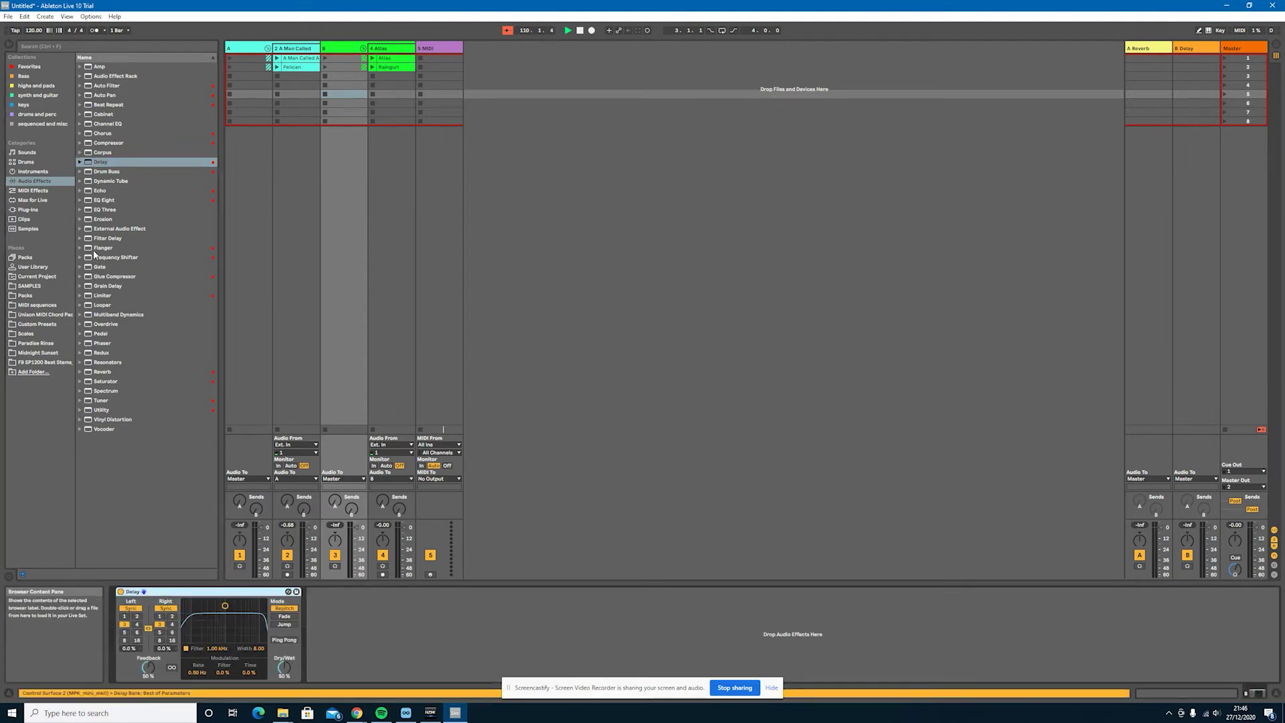
{"action": "left_click_drag", "start_coordinate": [100, 247], "coordinate": [392, 659]}
{"action": "key", "text": "ctrl+m"}
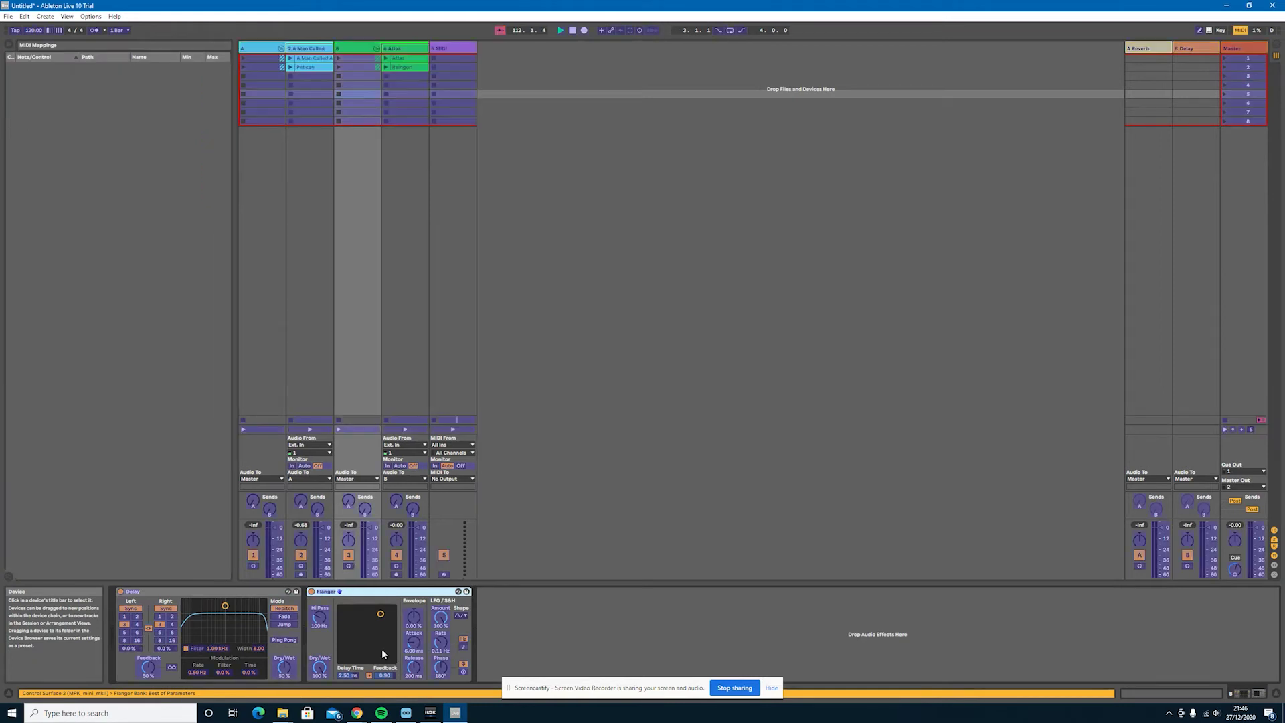
{"action": "left_click", "coordinate": [287, 668]}
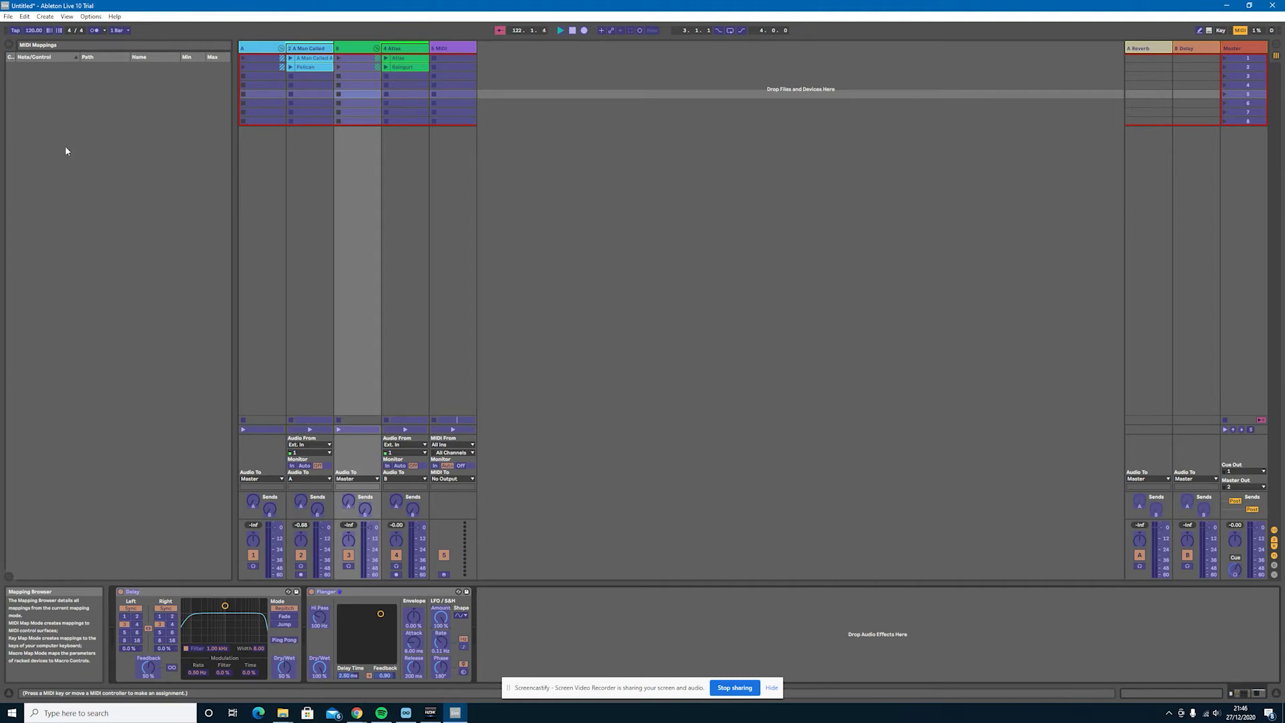
{"action": "key", "text": "ctrl+m"}
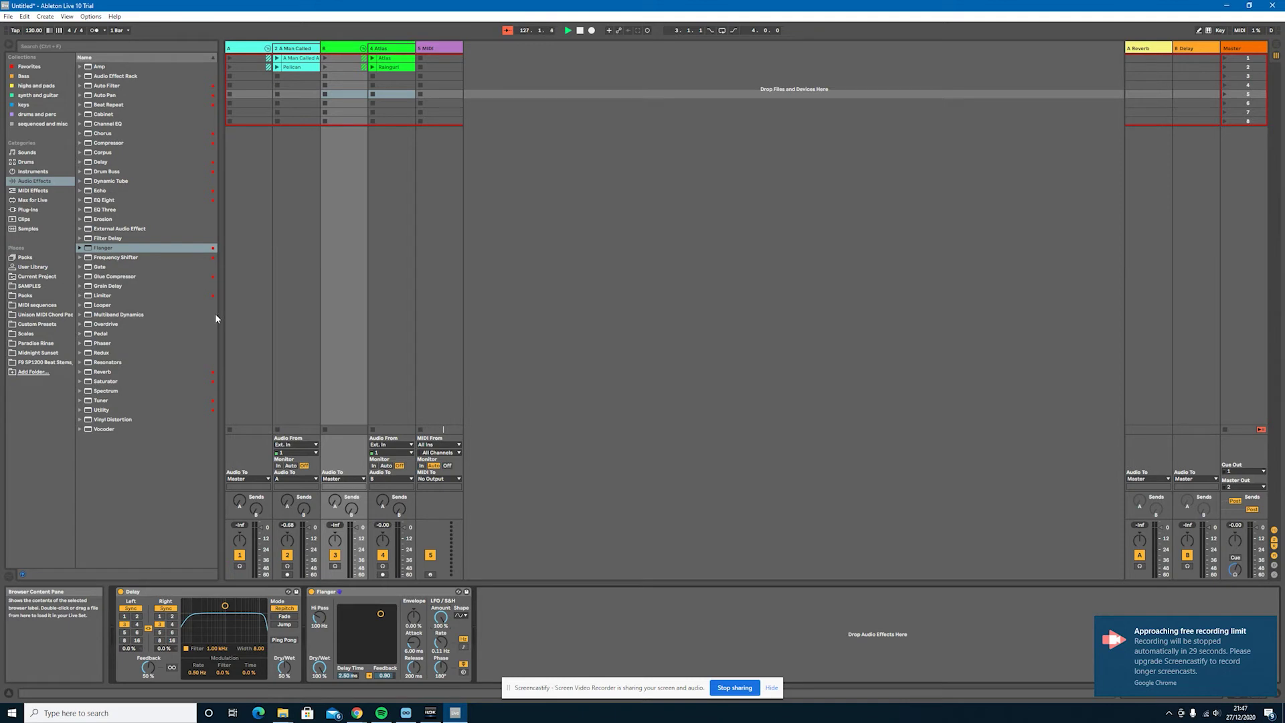
- Browse the trs splitter image results in Chrome and open the StarTech Stereo Mini (3.5mm) splitter image
{"action": "left_click", "coordinate": [771, 688]}
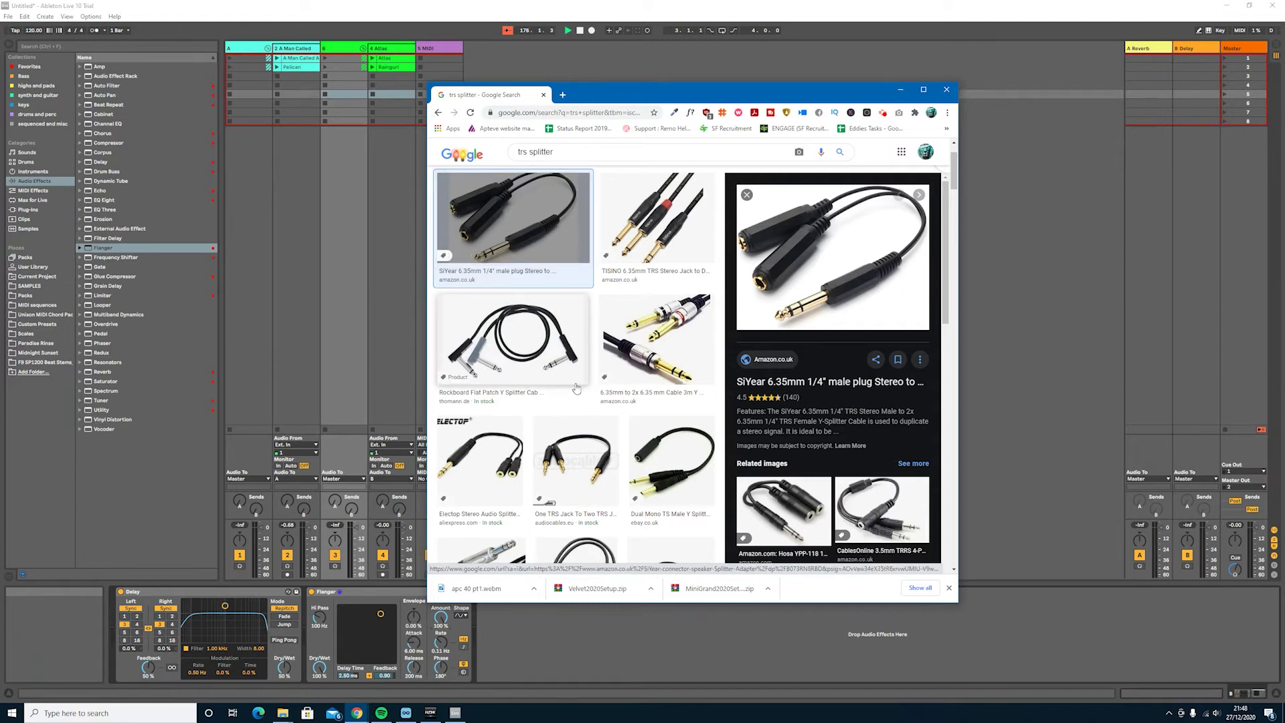
{"action": "scroll", "coordinate": [551, 323], "scroll_direction": "down", "scroll_amount": 3}
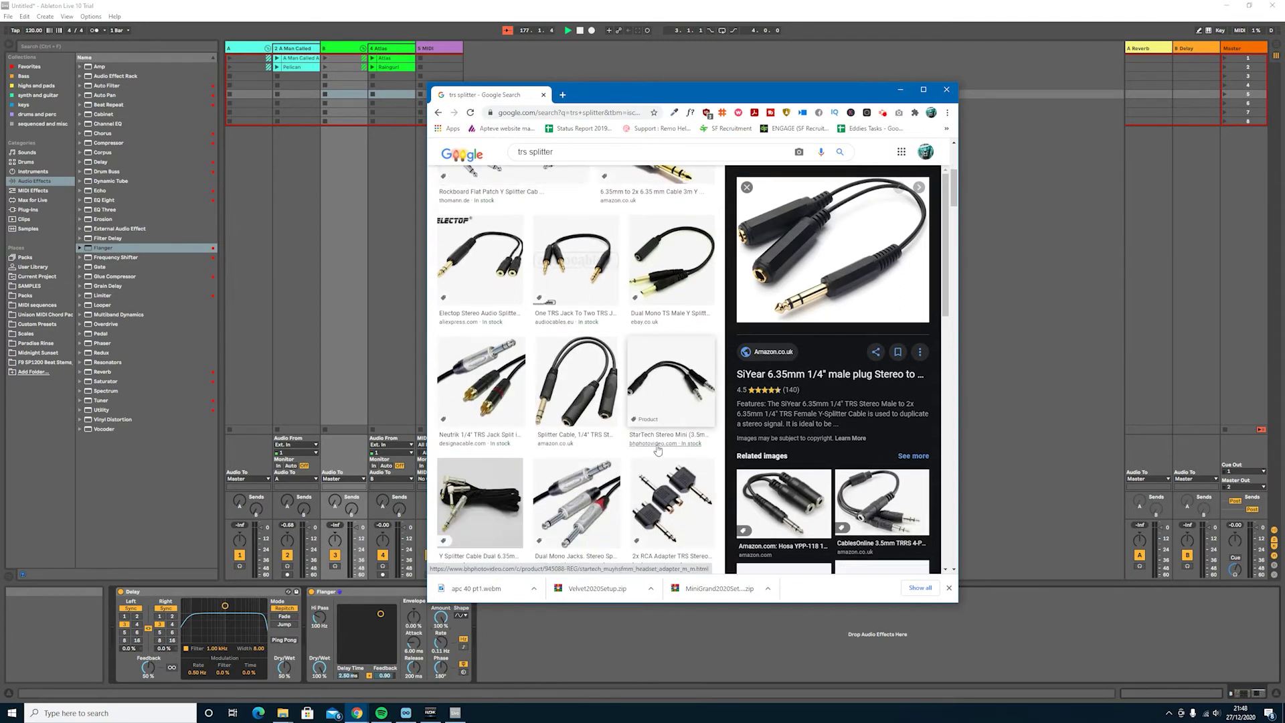
{"action": "left_click", "coordinate": [687, 388]}
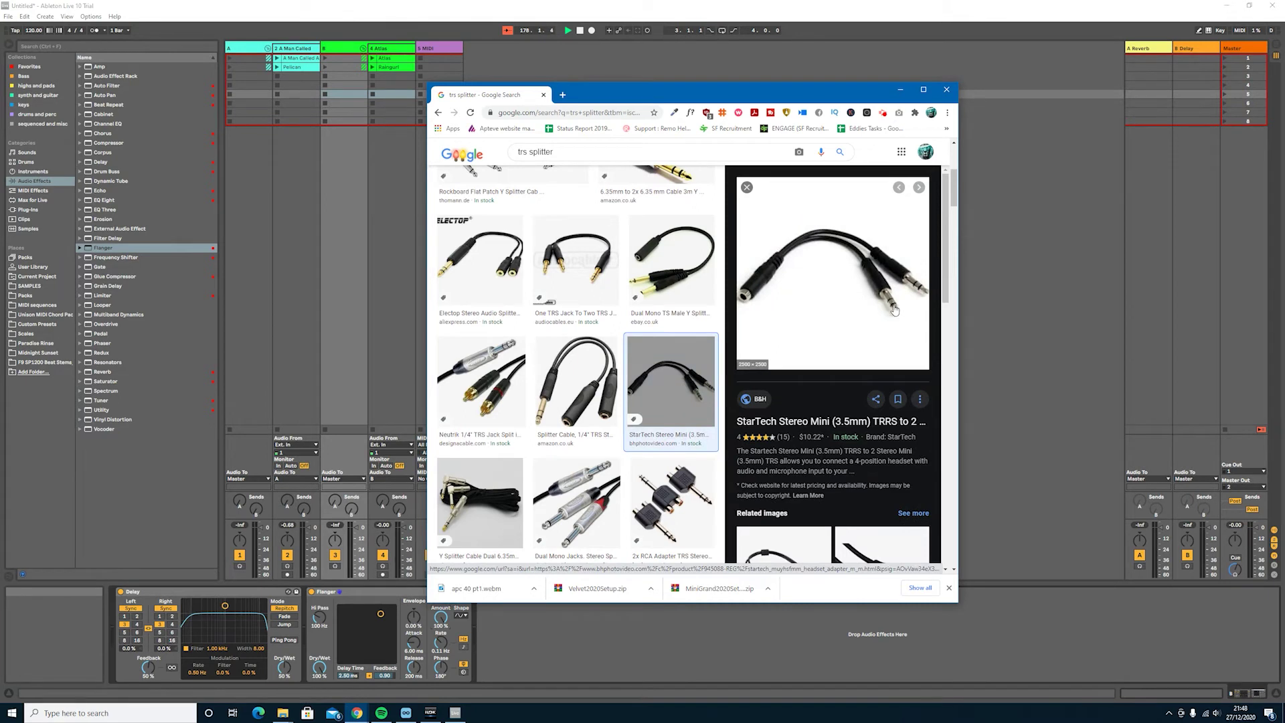
- Look through further trs splitter image results for other cable types, and return to Ableton Live
{"action": "scroll", "coordinate": [570, 403], "scroll_direction": "down", "scroll_amount": 2}
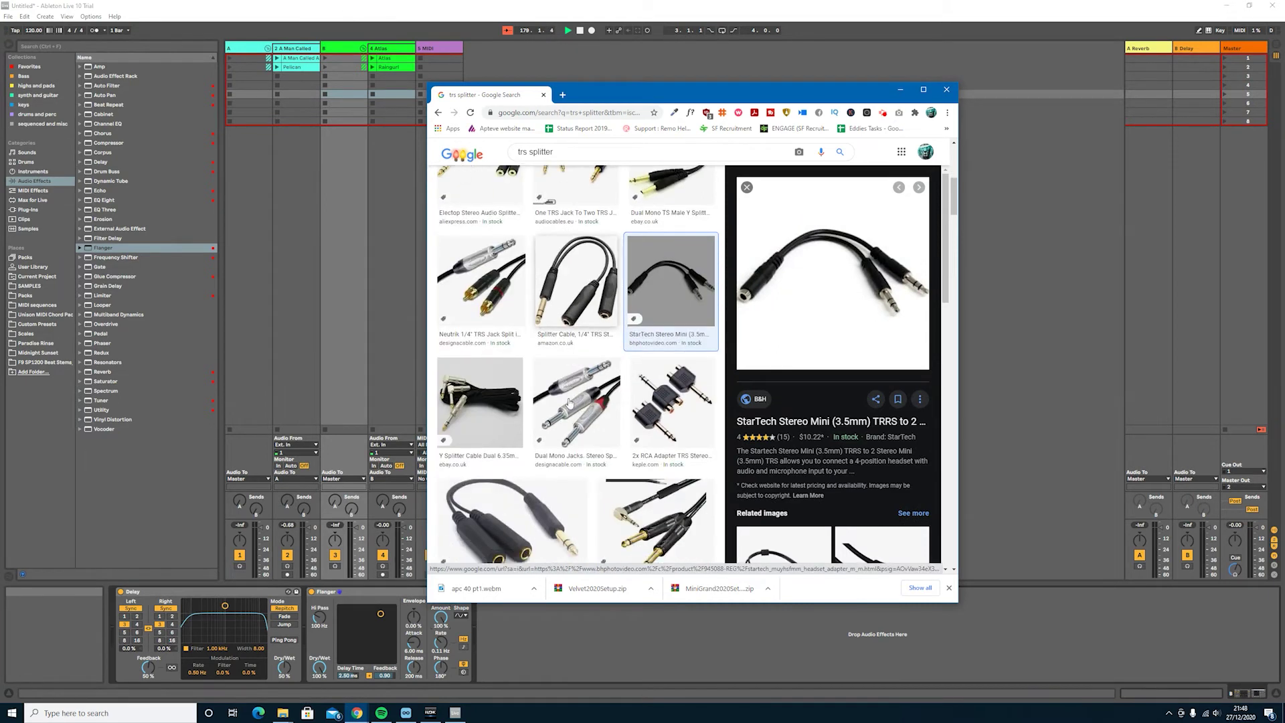
{"action": "scroll", "coordinate": [569, 403], "scroll_direction": "down", "scroll_amount": 2}
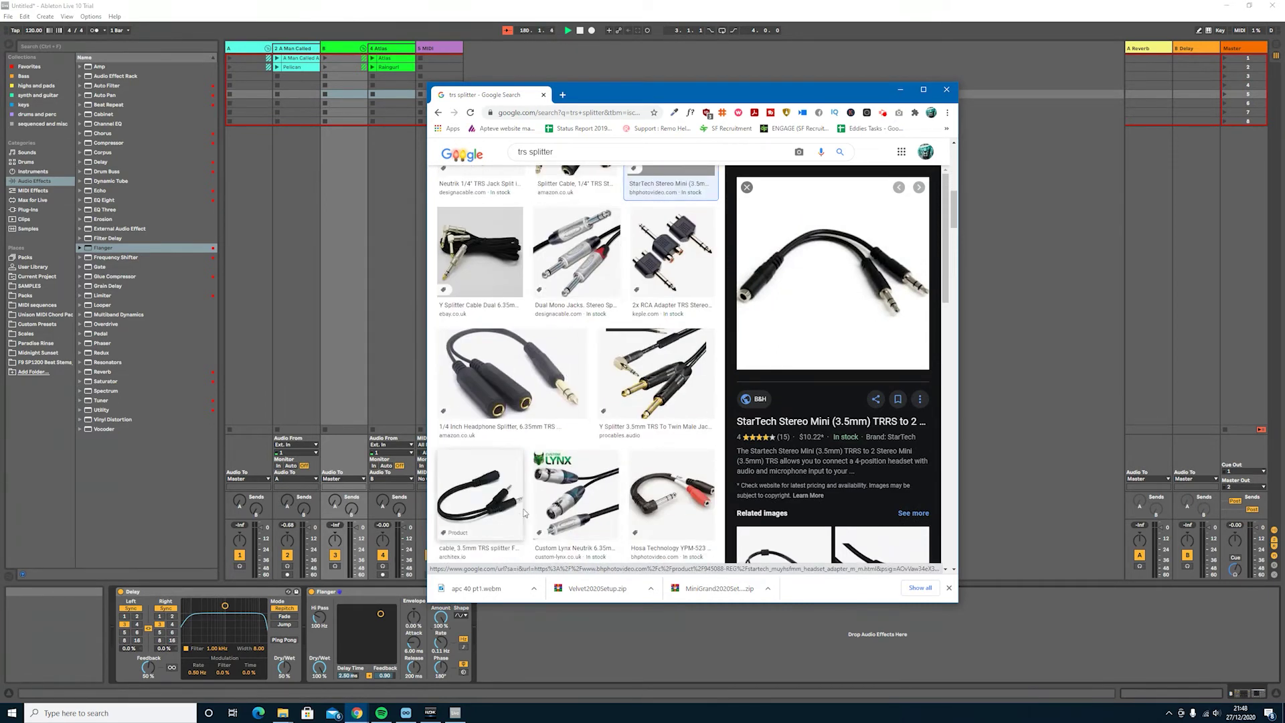
{"action": "scroll", "coordinate": [667, 498], "scroll_direction": "down", "scroll_amount": 3}
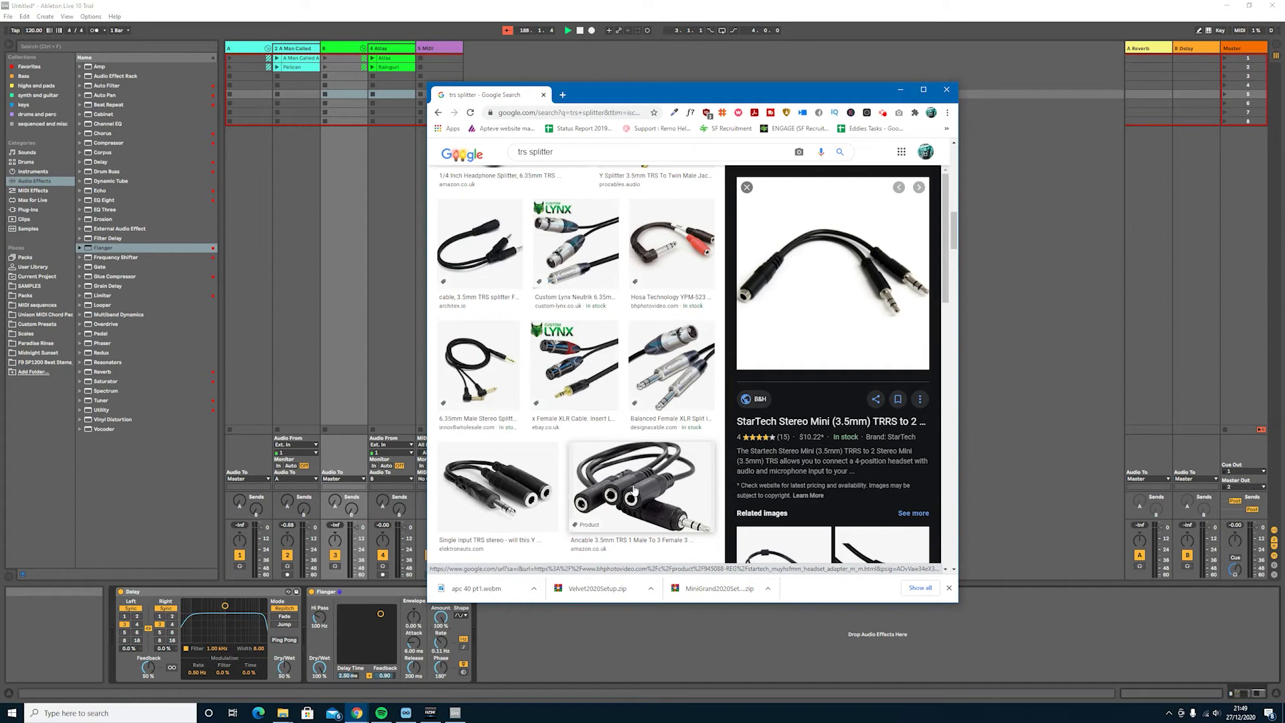
{"action": "left_click", "coordinate": [899, 92]}
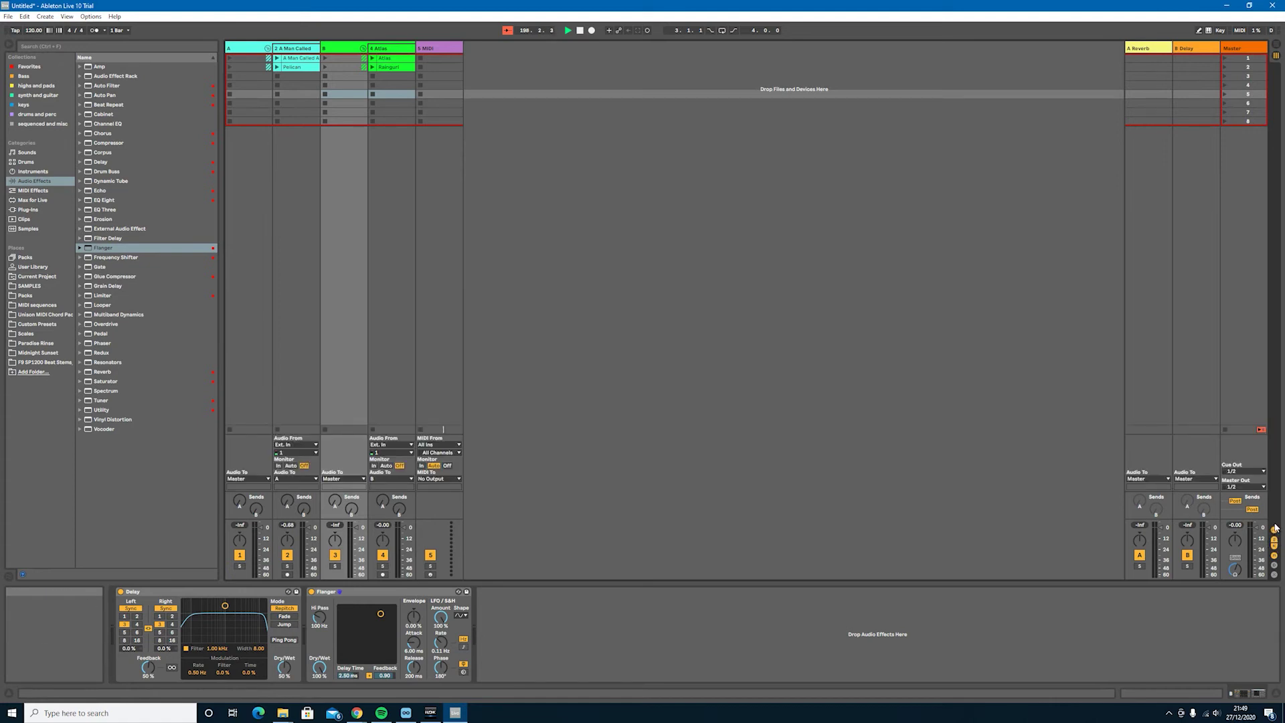
- Route Cue Out to output 1 and Master Out to output 2, and switch the master's Solo mode to Cue
{"action": "left_click", "coordinate": [1240, 472]}
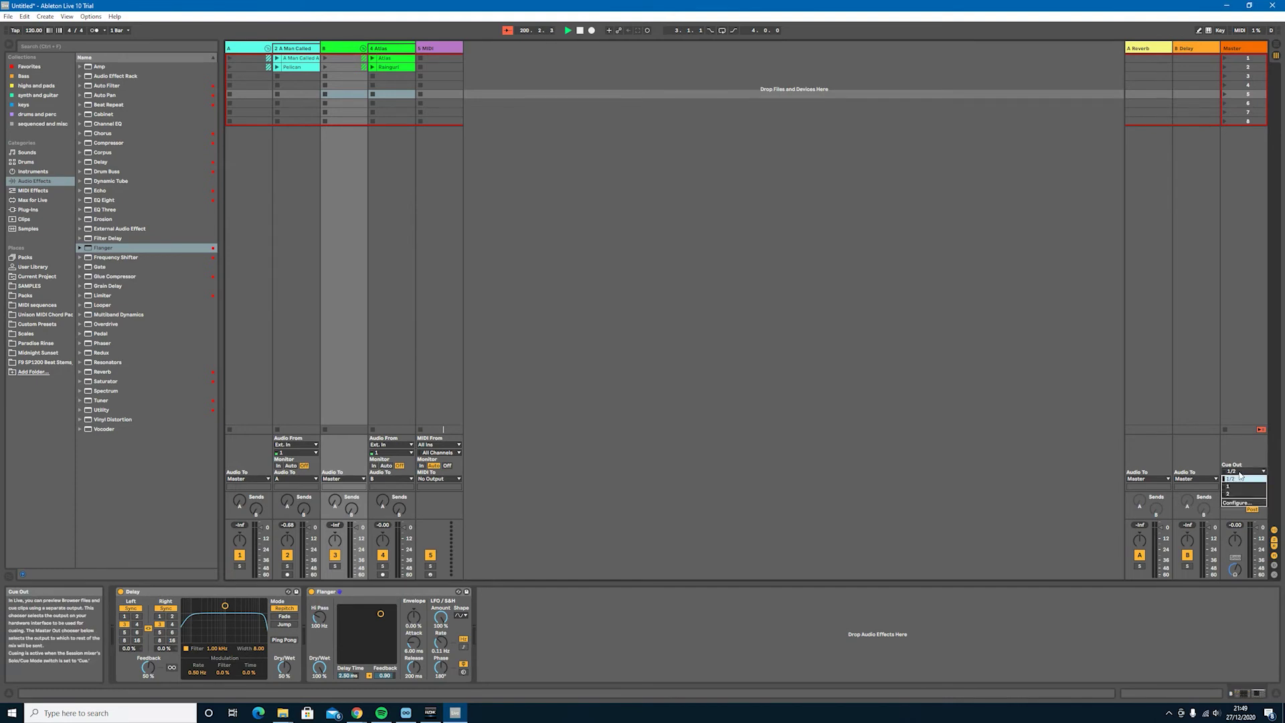
{"action": "left_click", "coordinate": [1229, 485]}
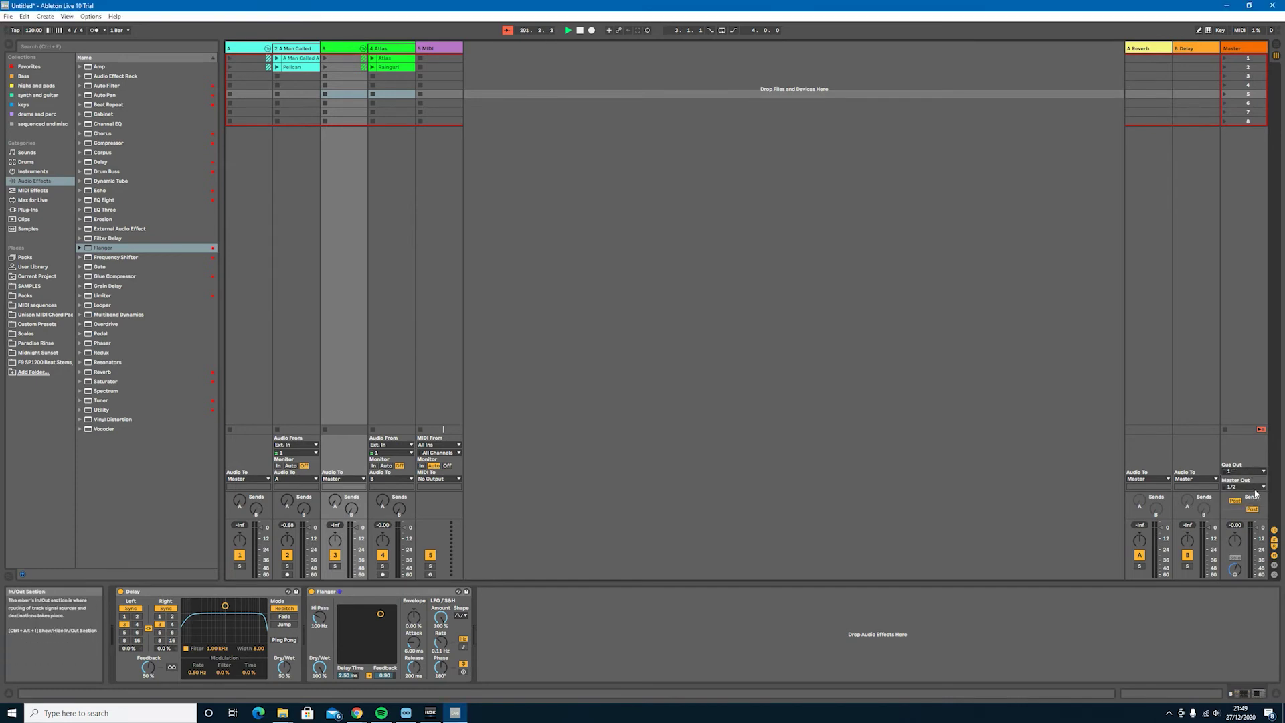
{"action": "left_click", "coordinate": [1252, 487]}
{"action": "left_click", "coordinate": [1244, 511]}
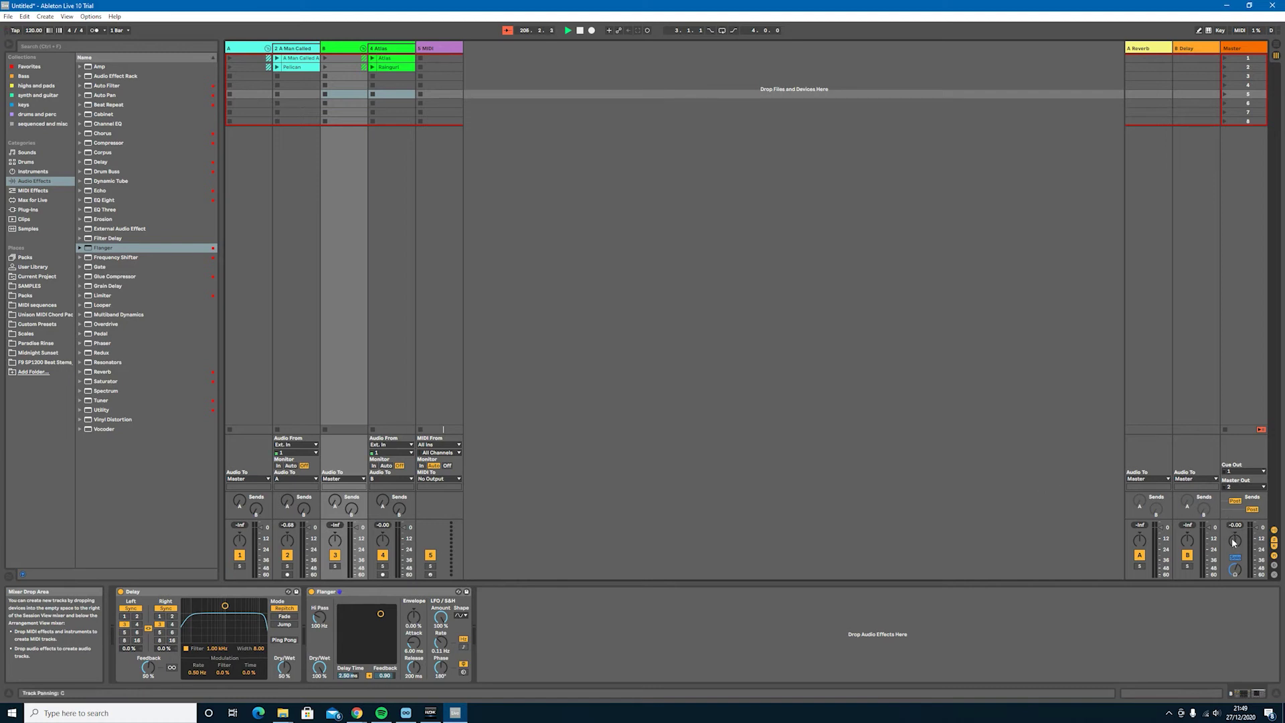
{"action": "left_click", "coordinate": [1235, 559]}
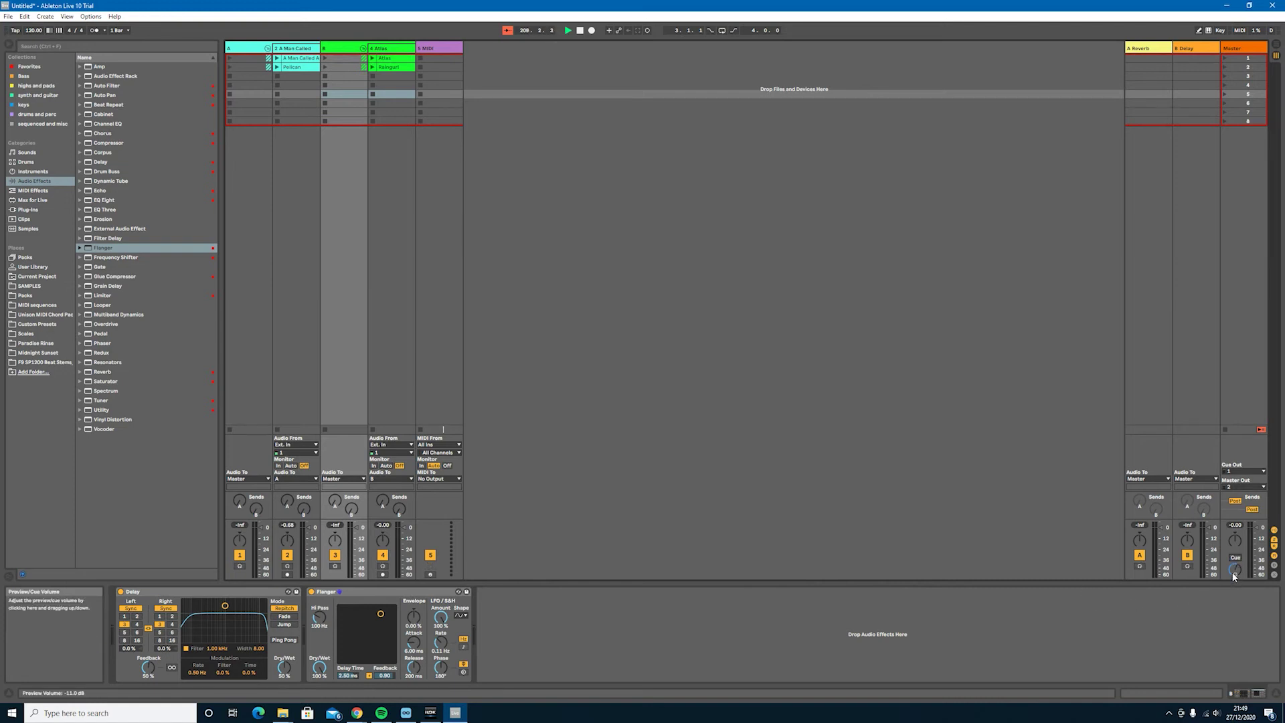
{"action": "scroll", "coordinate": [1234, 576], "scroll_direction": "down", "scroll_amount": 3}
{"action": "scroll", "coordinate": [1235, 575], "scroll_direction": "down", "scroll_amount": 4}
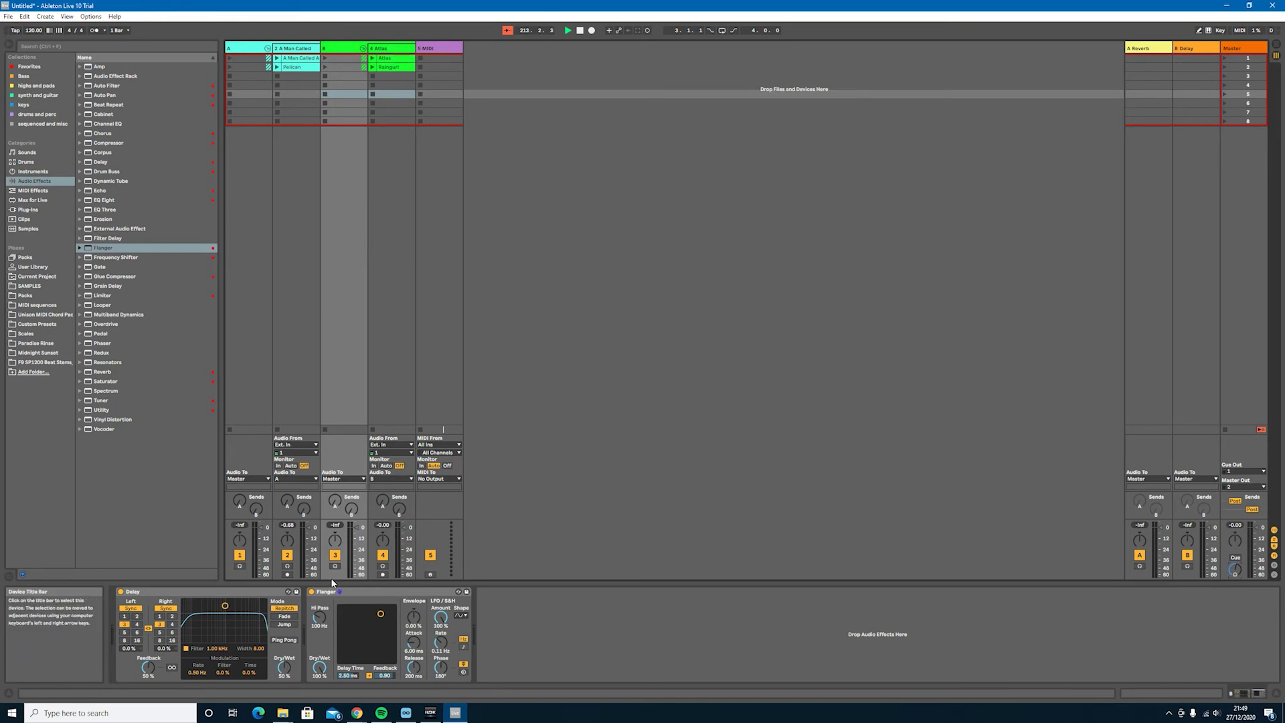
- Launch the Pelican clip and preview its track through the cue output while muted, and unmute the track
{"action": "left_click", "coordinate": [277, 67]}
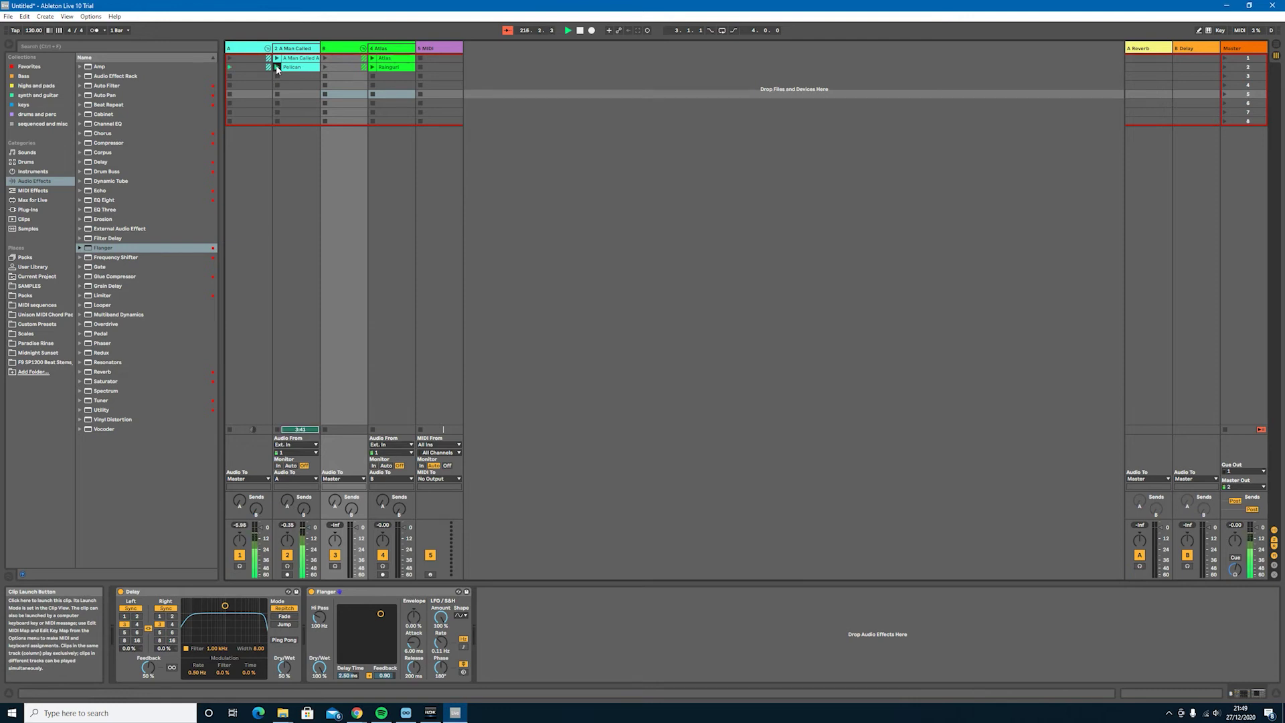
{"action": "left_click", "coordinate": [287, 556]}
{"action": "left_click", "coordinate": [288, 566]}
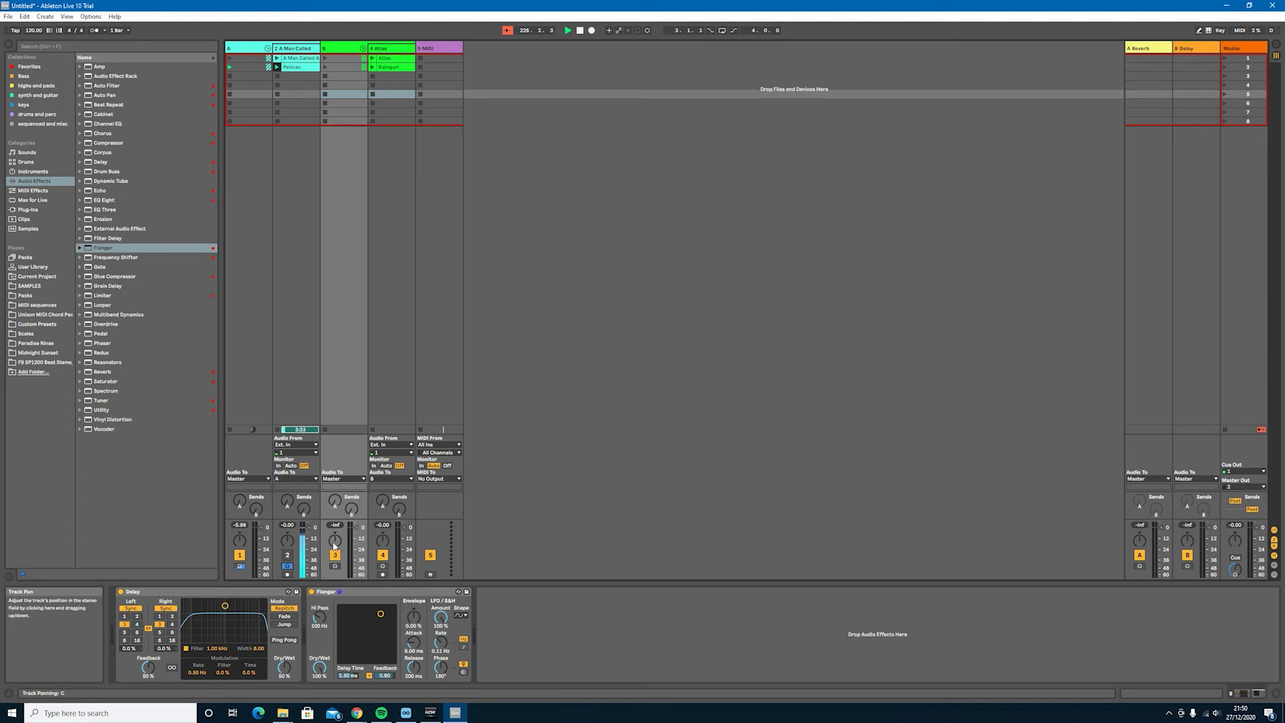
{"action": "left_click", "coordinate": [288, 556]}
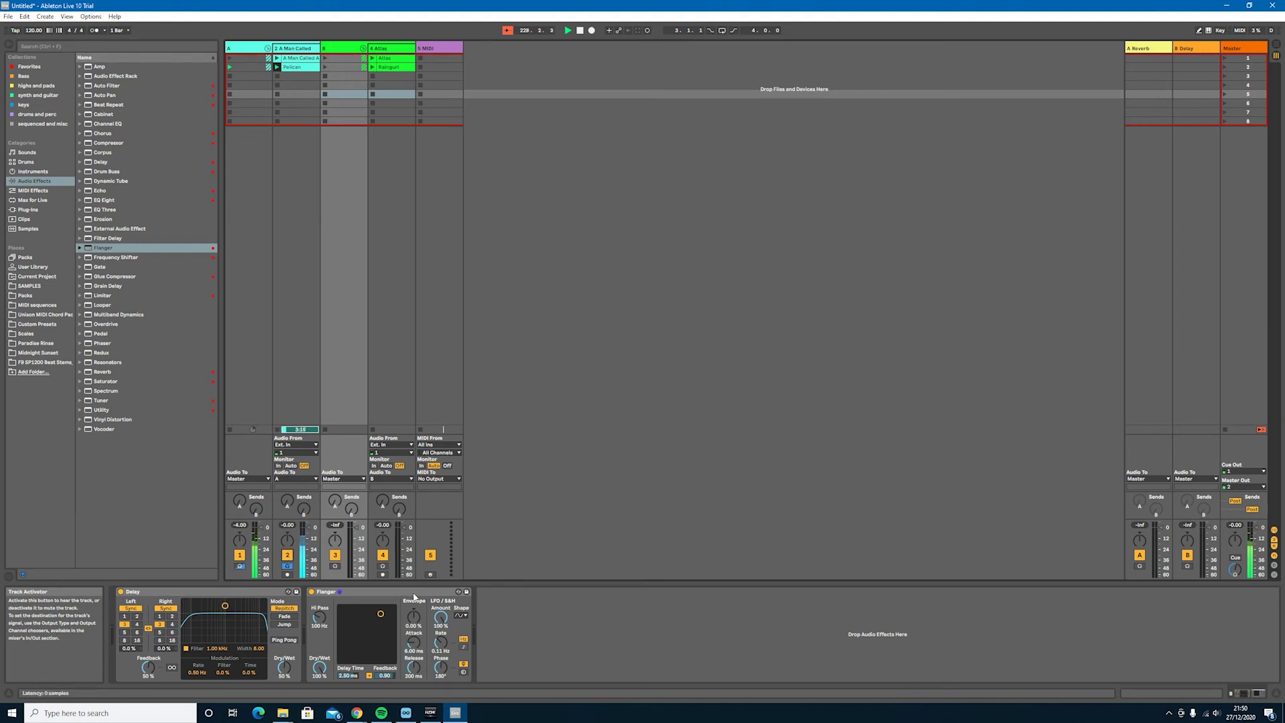
- Deactivate the Reverb and the Delay on group A
{"action": "key", "text": "0"}
{"action": "key", "text": "Left"}
{"action": "key", "text": "Left"}
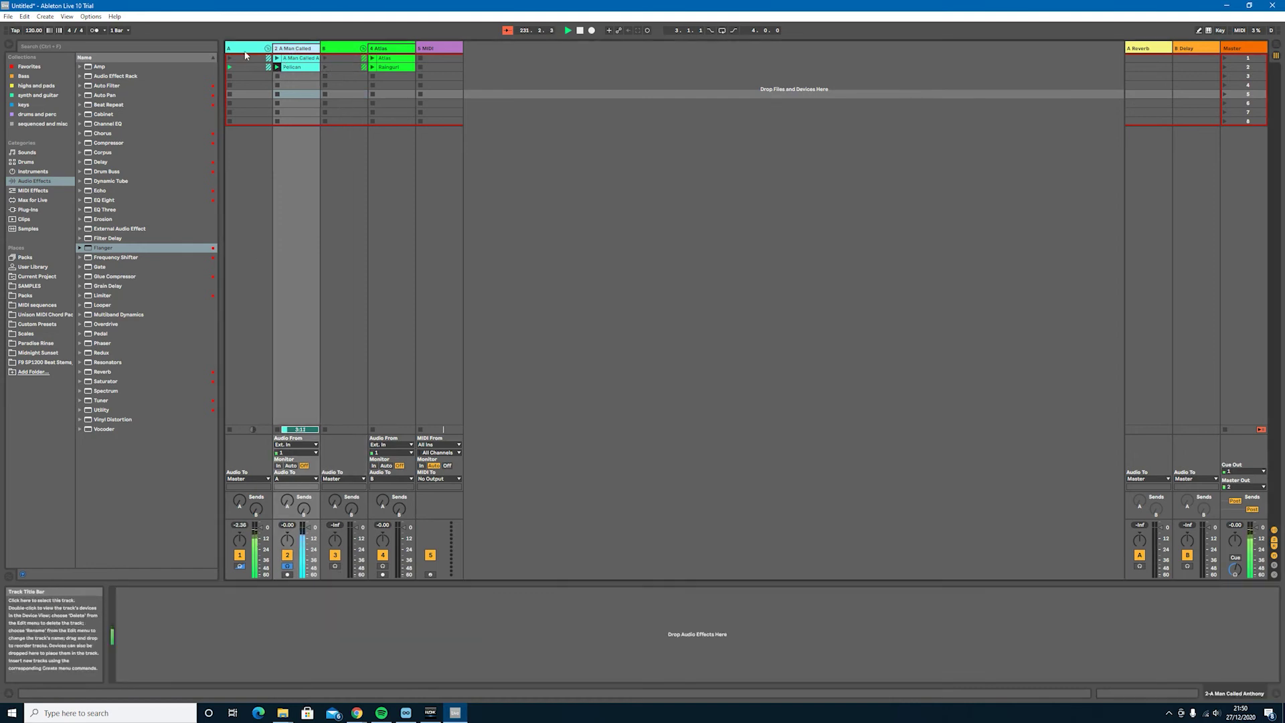
{"action": "left_click", "coordinate": [121, 592]}
{"action": "left_click", "coordinate": [382, 599]}
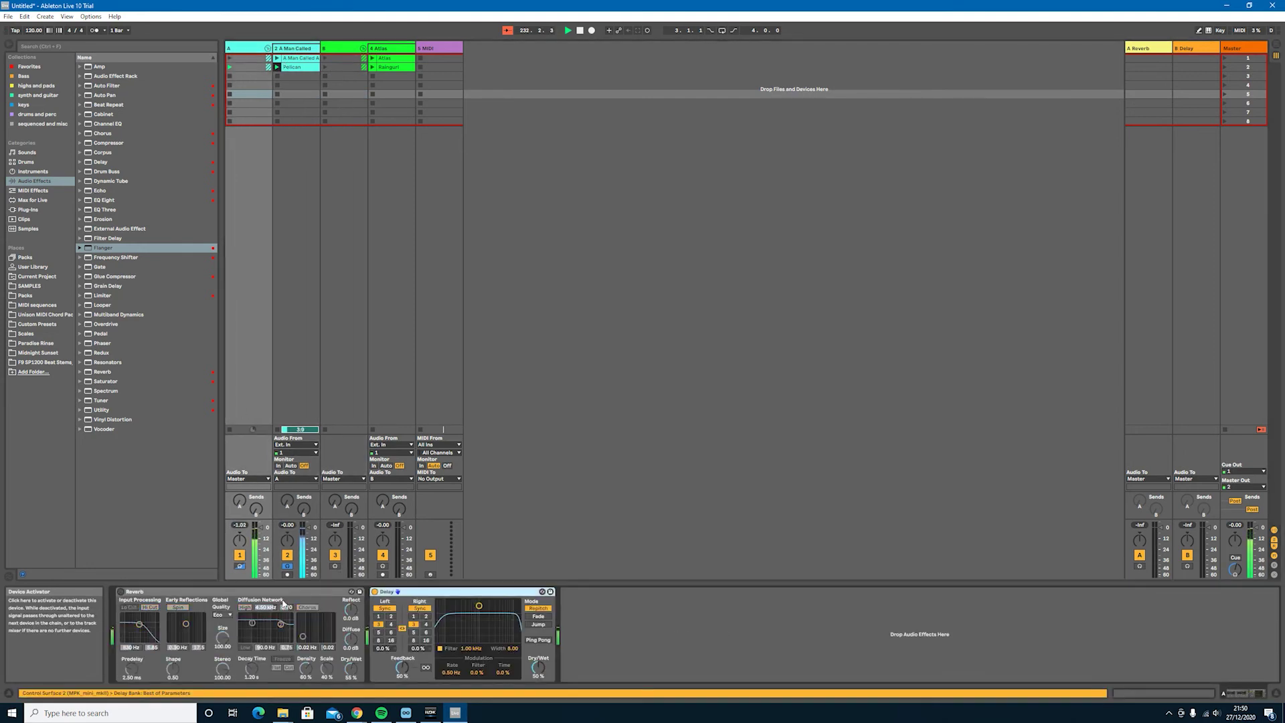
{"action": "key", "text": "0"}
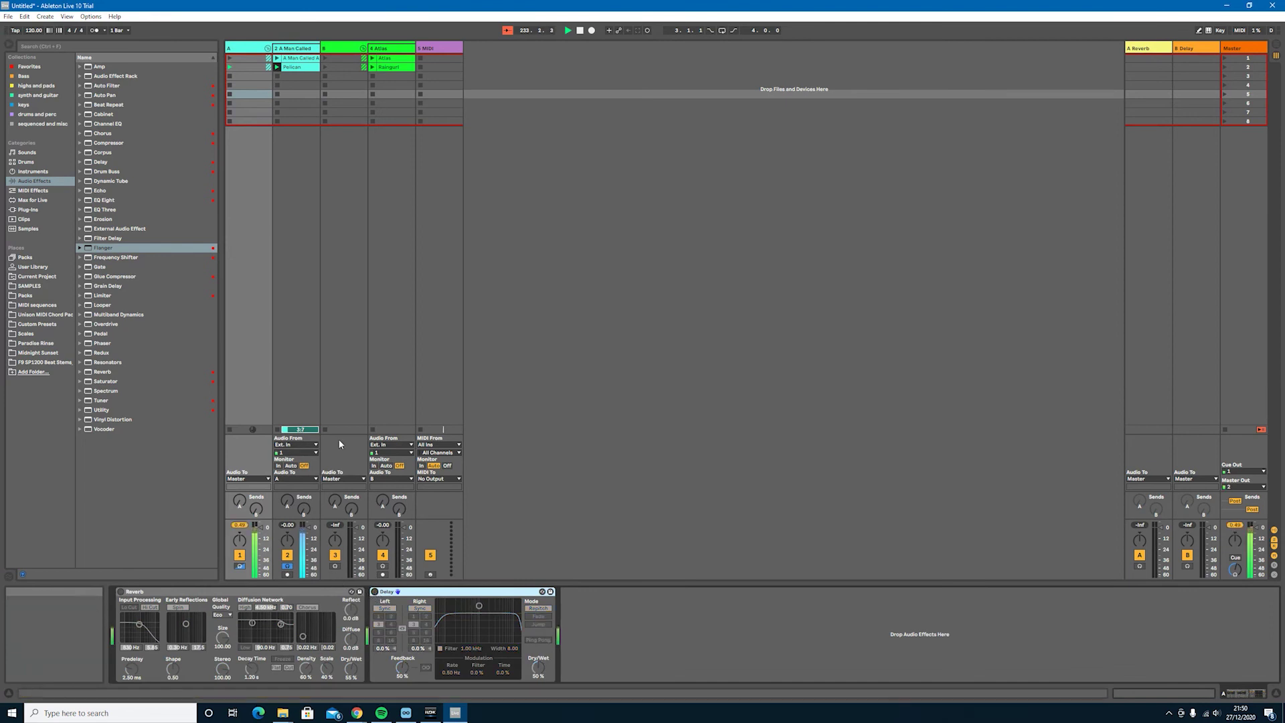
- Switch cueing from the Pelican track to the muted group B, launch the Atlas clip, and unmute group B
{"action": "left_click", "coordinate": [288, 566]}
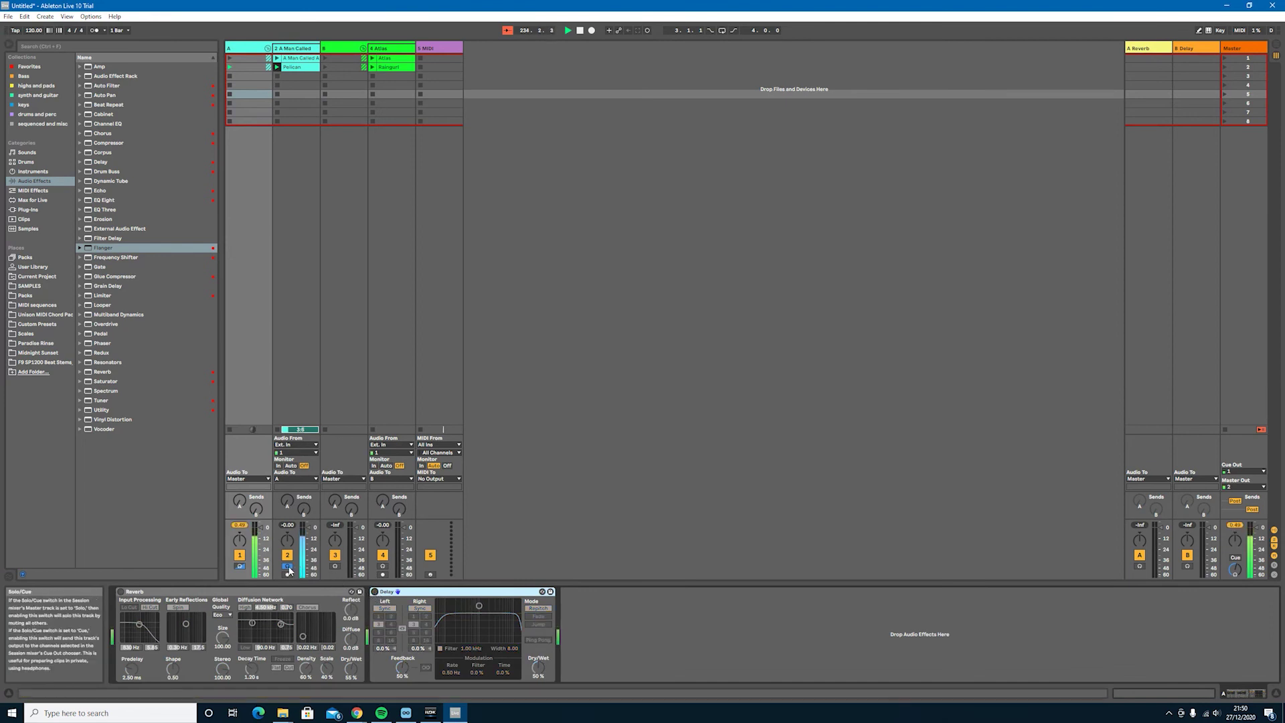
{"action": "left_click", "coordinate": [335, 554]}
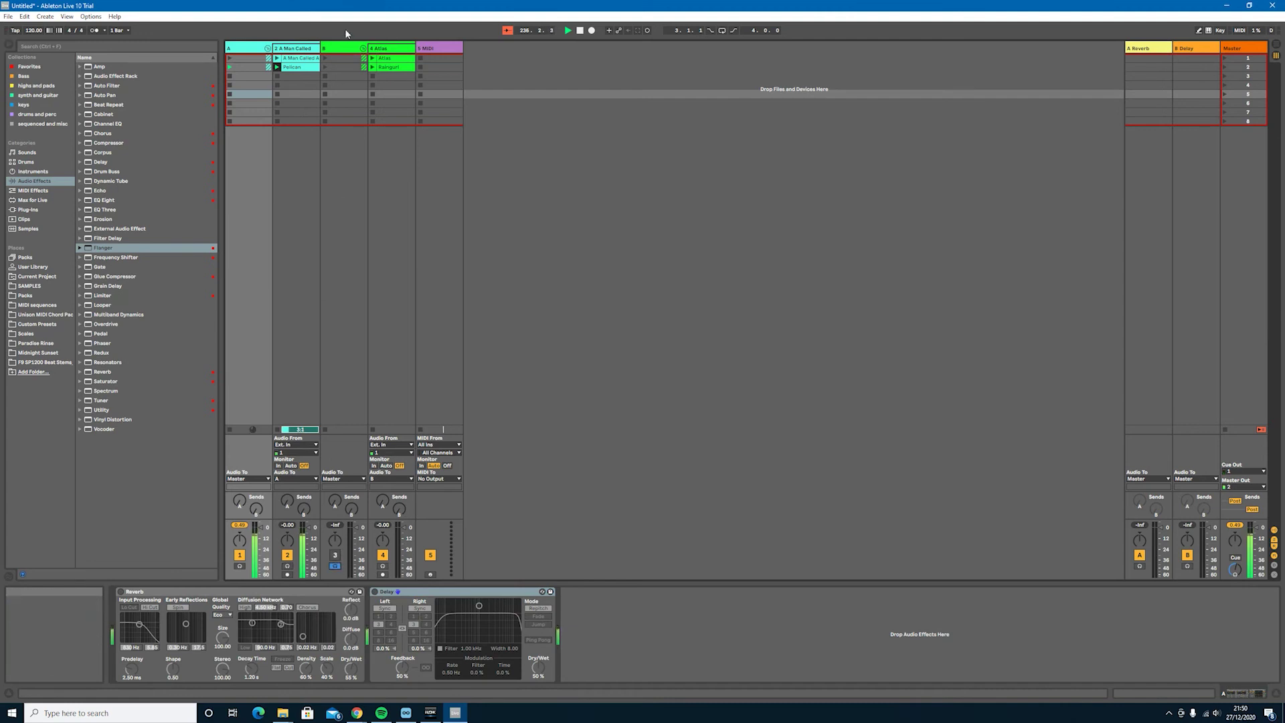
{"action": "left_click", "coordinate": [372, 58]}
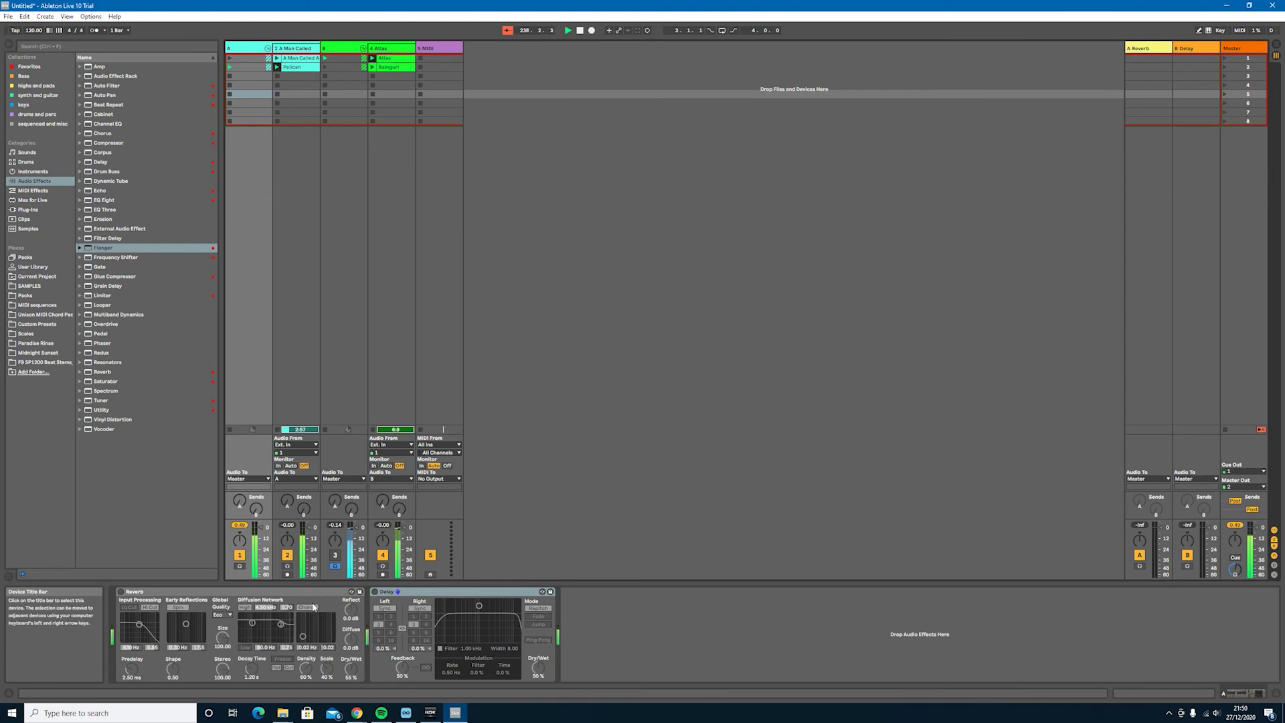
{"action": "double_click", "coordinate": [349, 548]}
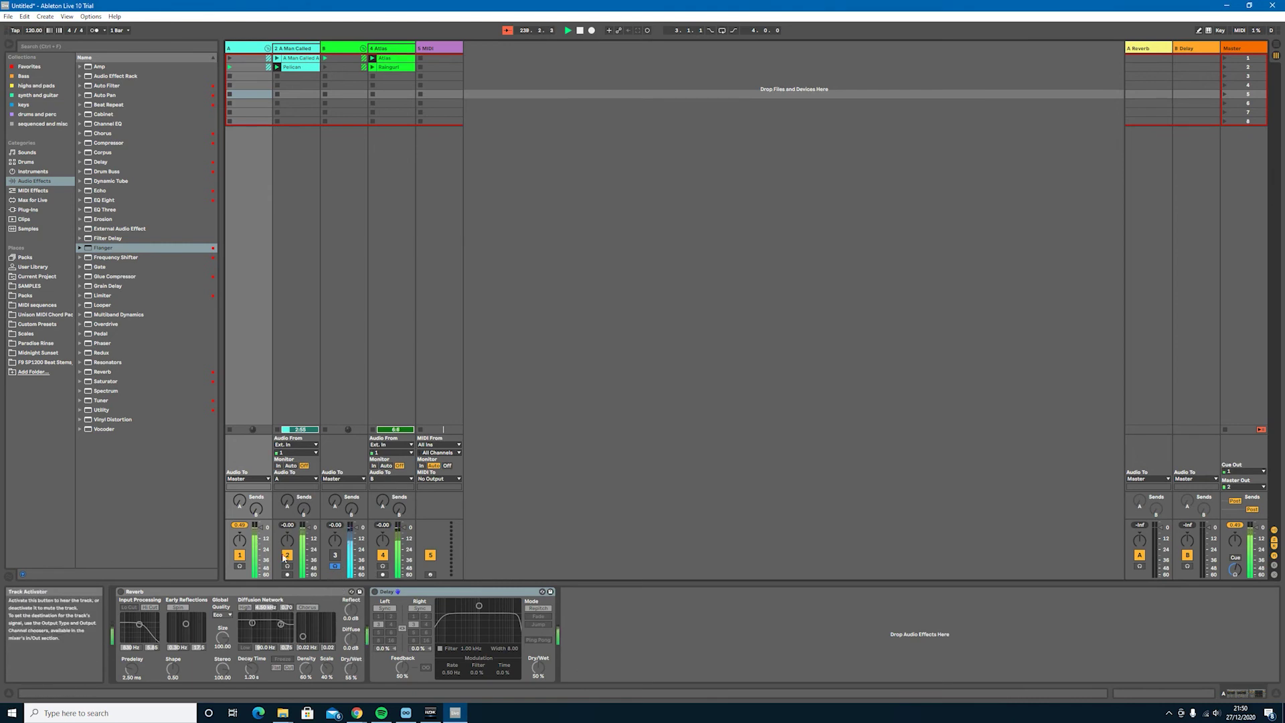
{"action": "left_click", "coordinate": [334, 555]}
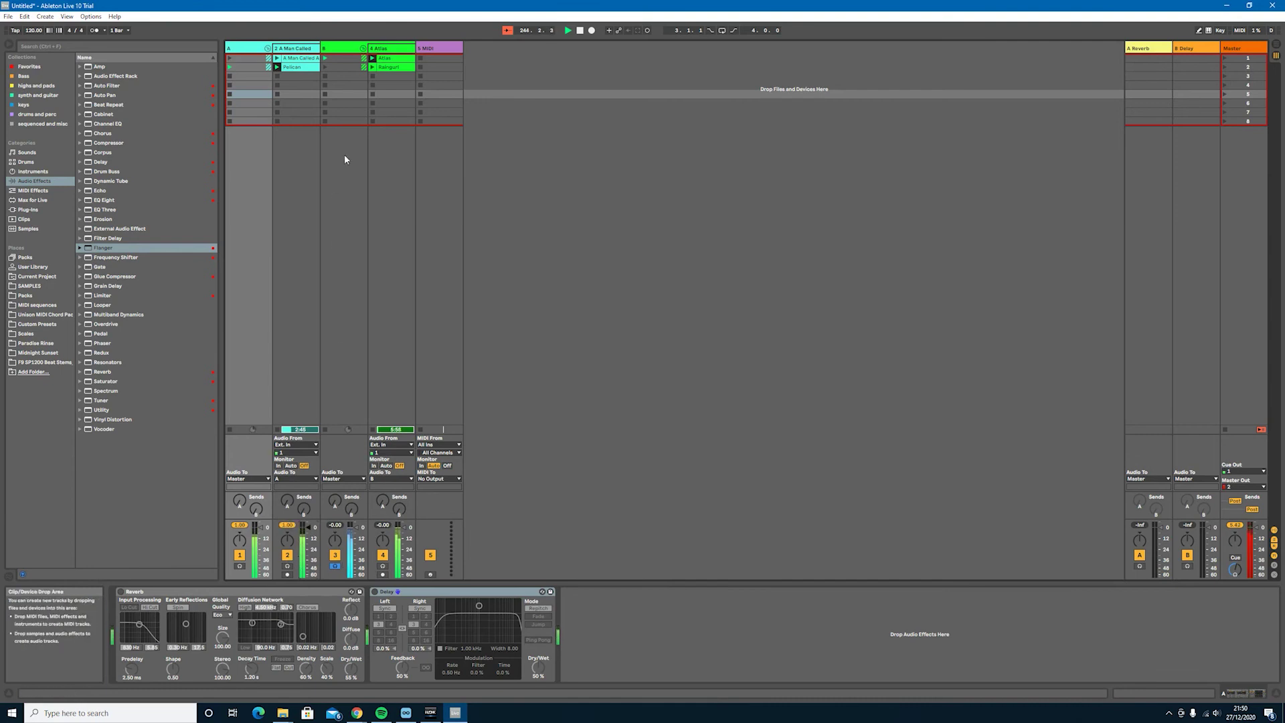
- Stop the playing clips in both group B and group A
{"action": "left_click", "coordinate": [372, 77]}
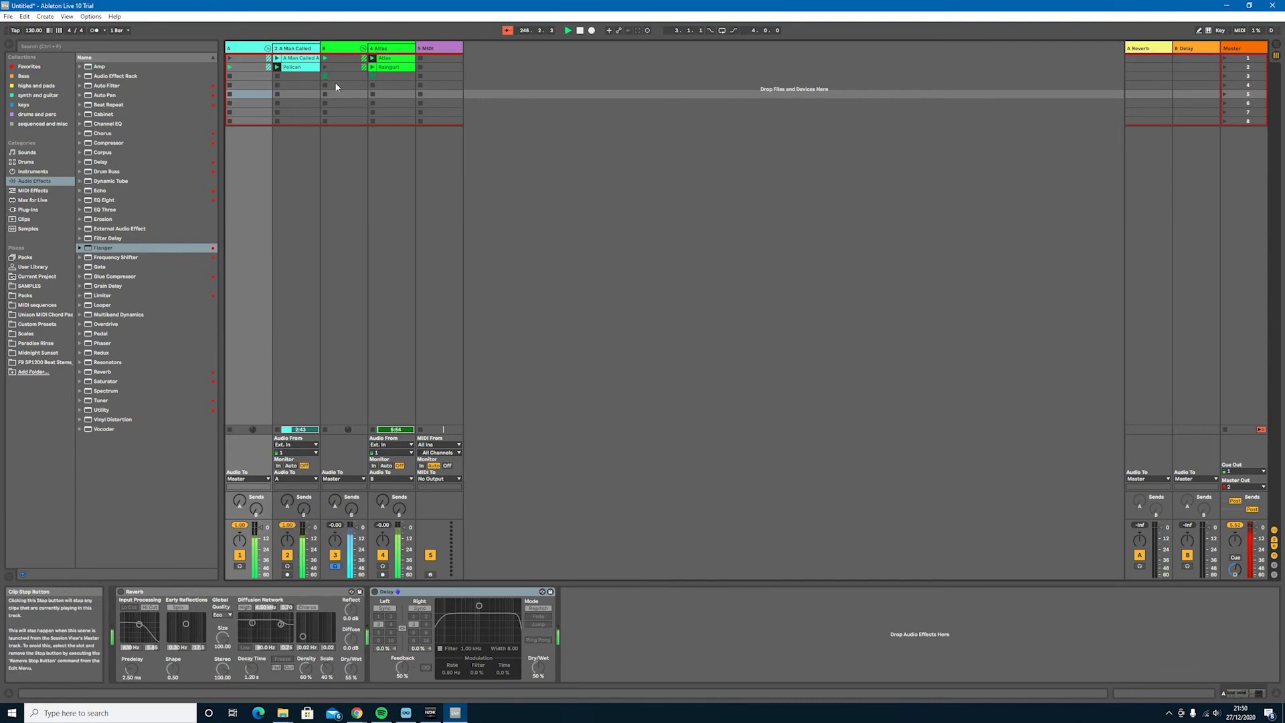
{"action": "left_click", "coordinate": [275, 76]}
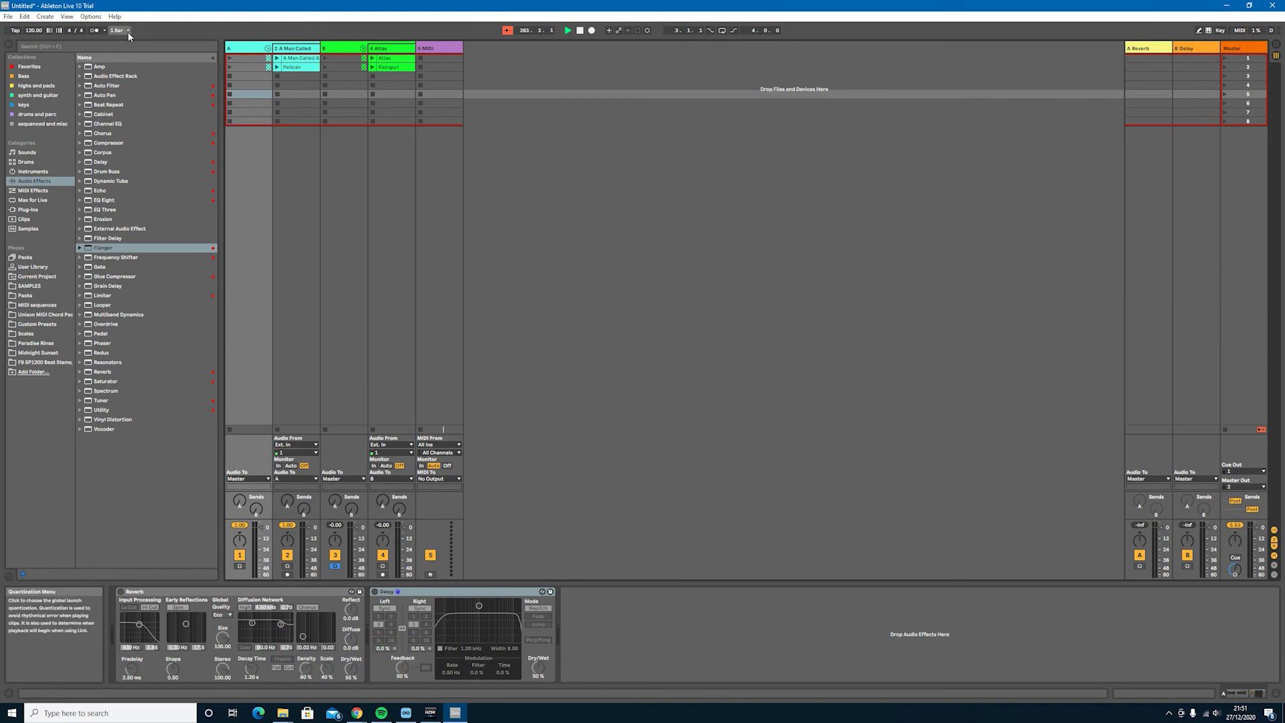
- Launch the Pelican clip, bring in the second clip on the Atlas track, and stop the Atlas track
{"action": "left_click", "coordinate": [277, 68]}
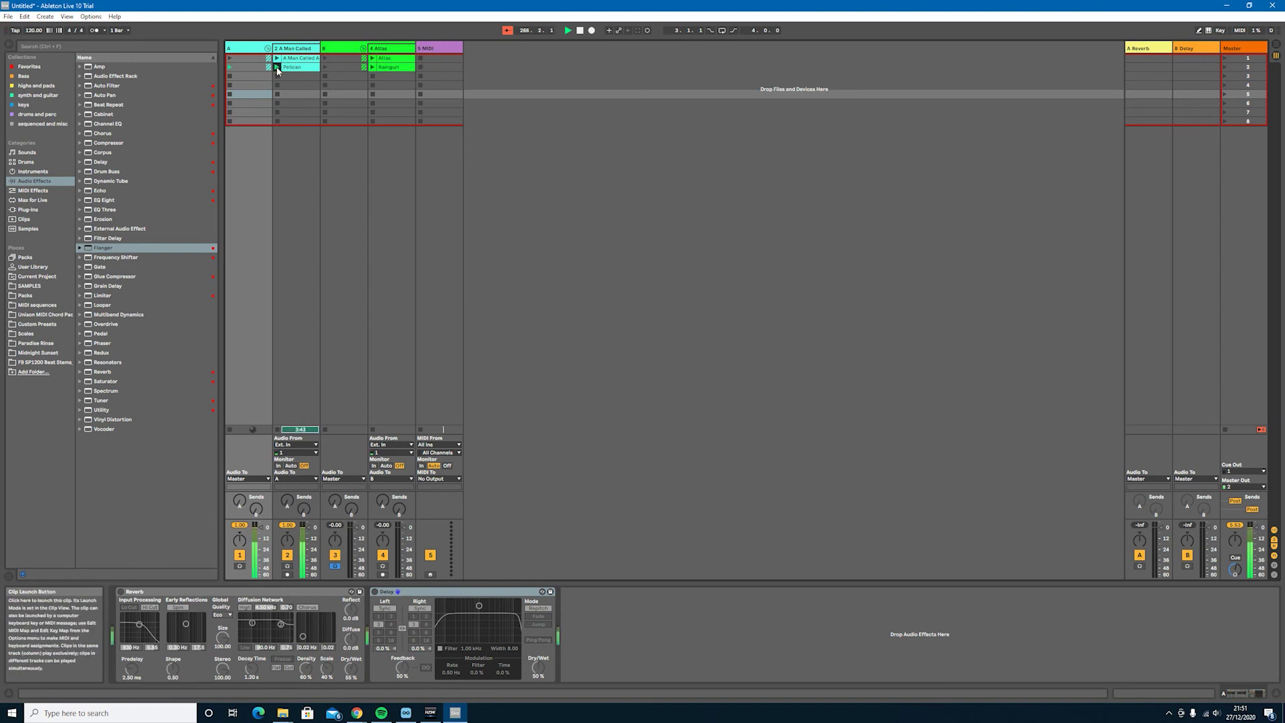
{"action": "left_click", "coordinate": [372, 66]}
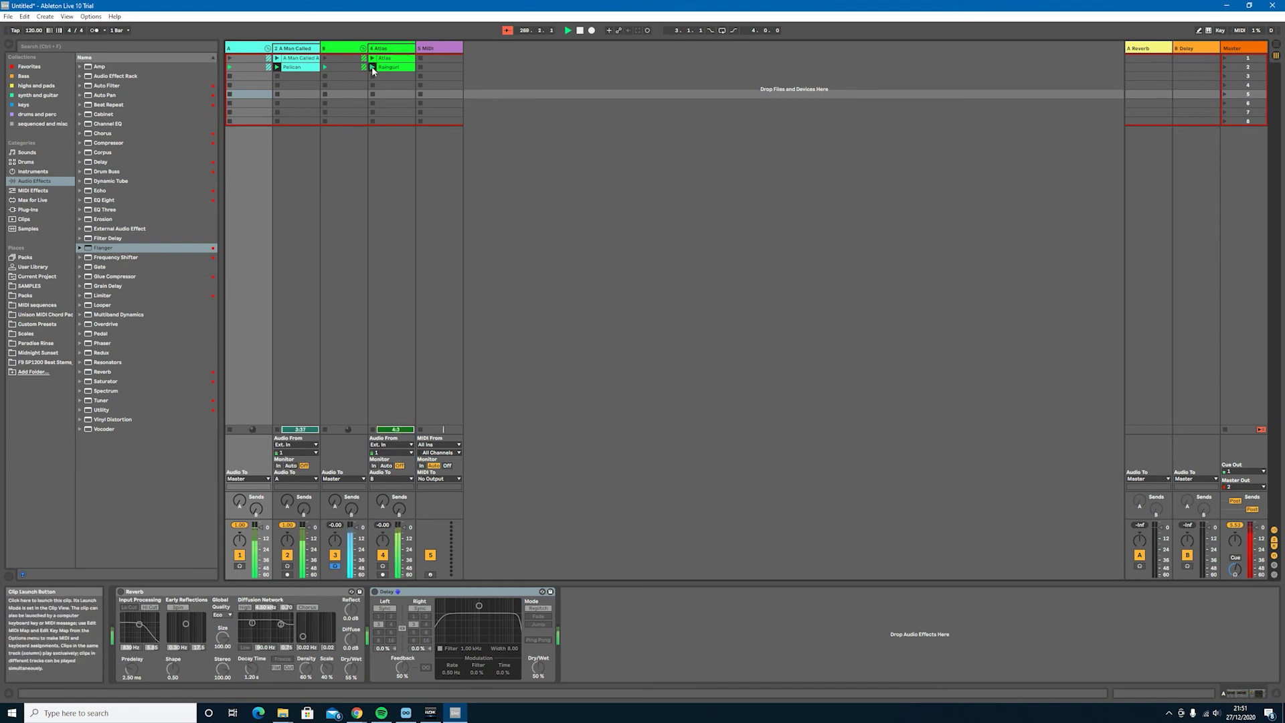
{"action": "left_click", "coordinate": [373, 78]}
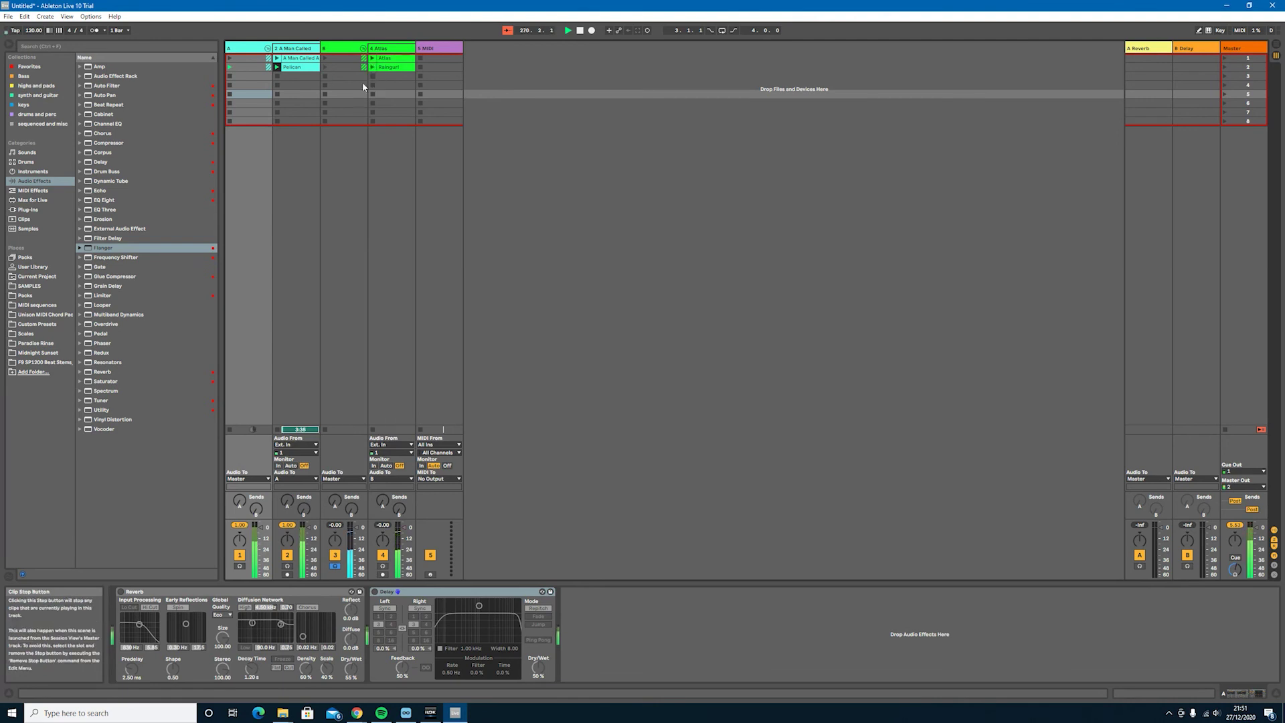
- Set the global launch quantization to 4 Bars and launch the second clip on the Atlas track
{"action": "left_click", "coordinate": [117, 31]}
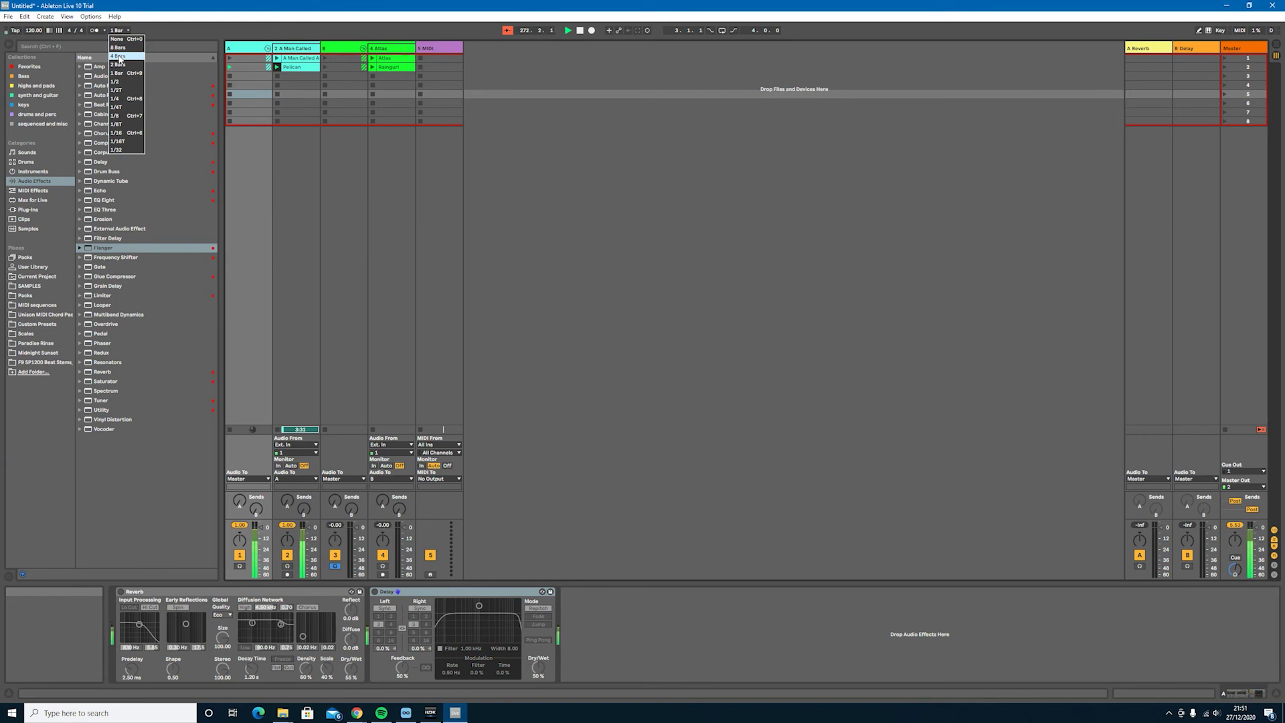
{"action": "left_click", "coordinate": [121, 56]}
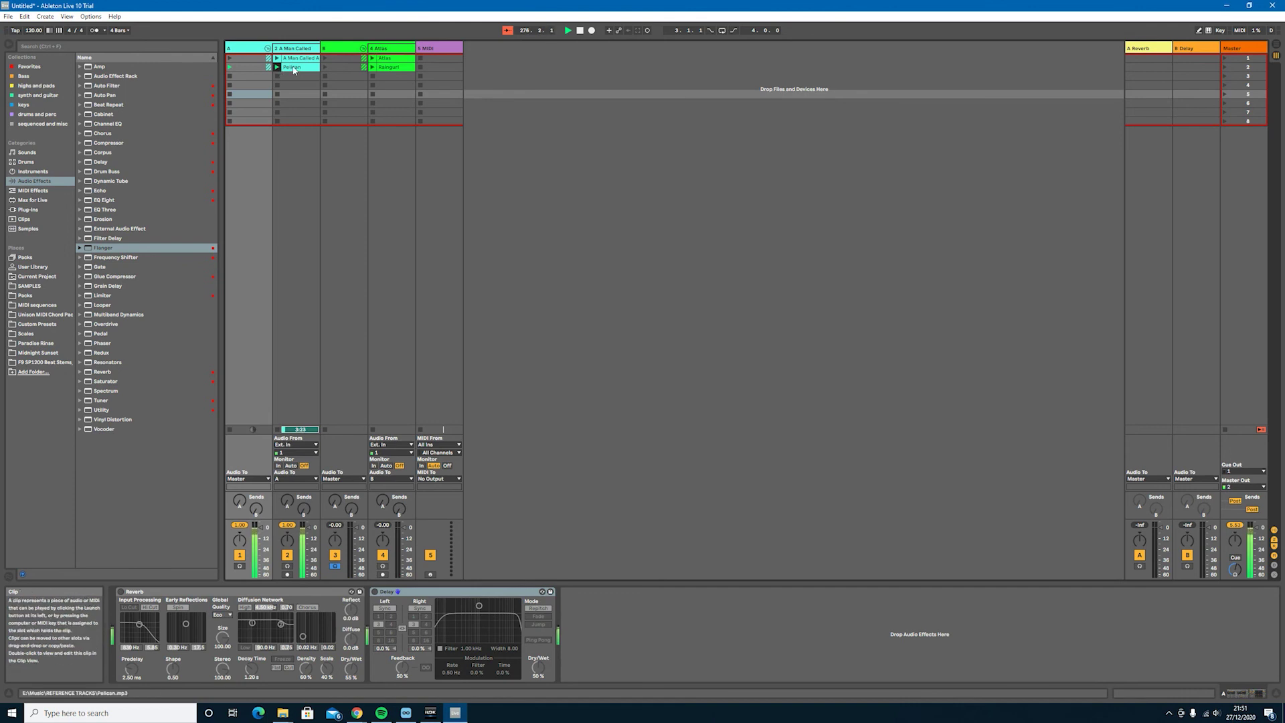
{"action": "left_click", "coordinate": [390, 77]}
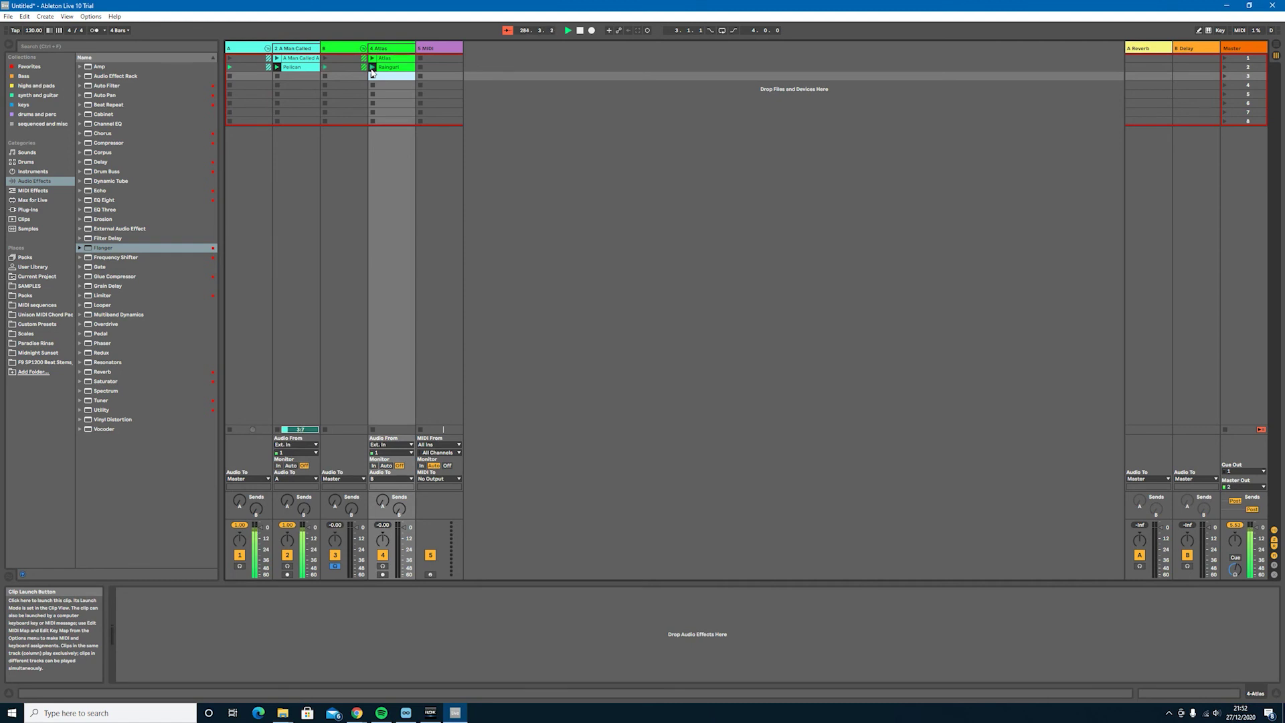
{"action": "left_click", "coordinate": [372, 68]}
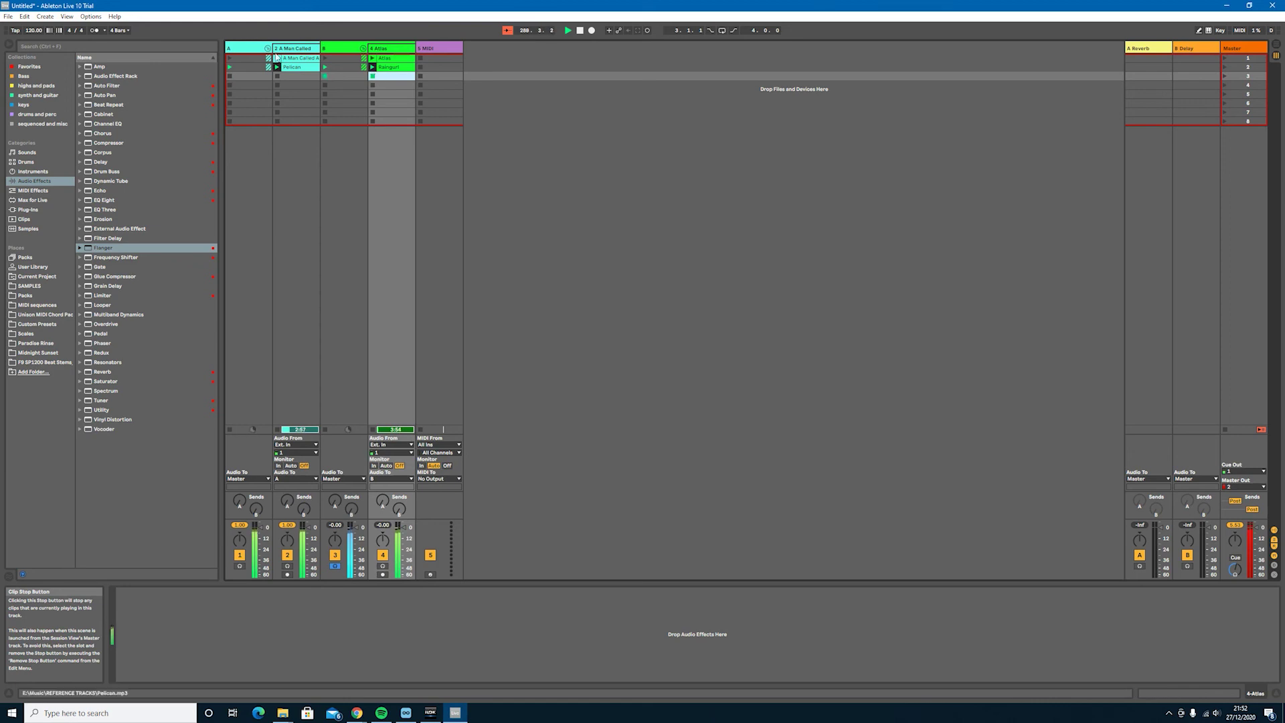
- Set the global launch quantization to 8 Bars and trigger a stop for the clips on both decks
{"action": "left_click", "coordinate": [119, 30]}
{"action": "left_click", "coordinate": [119, 48]}
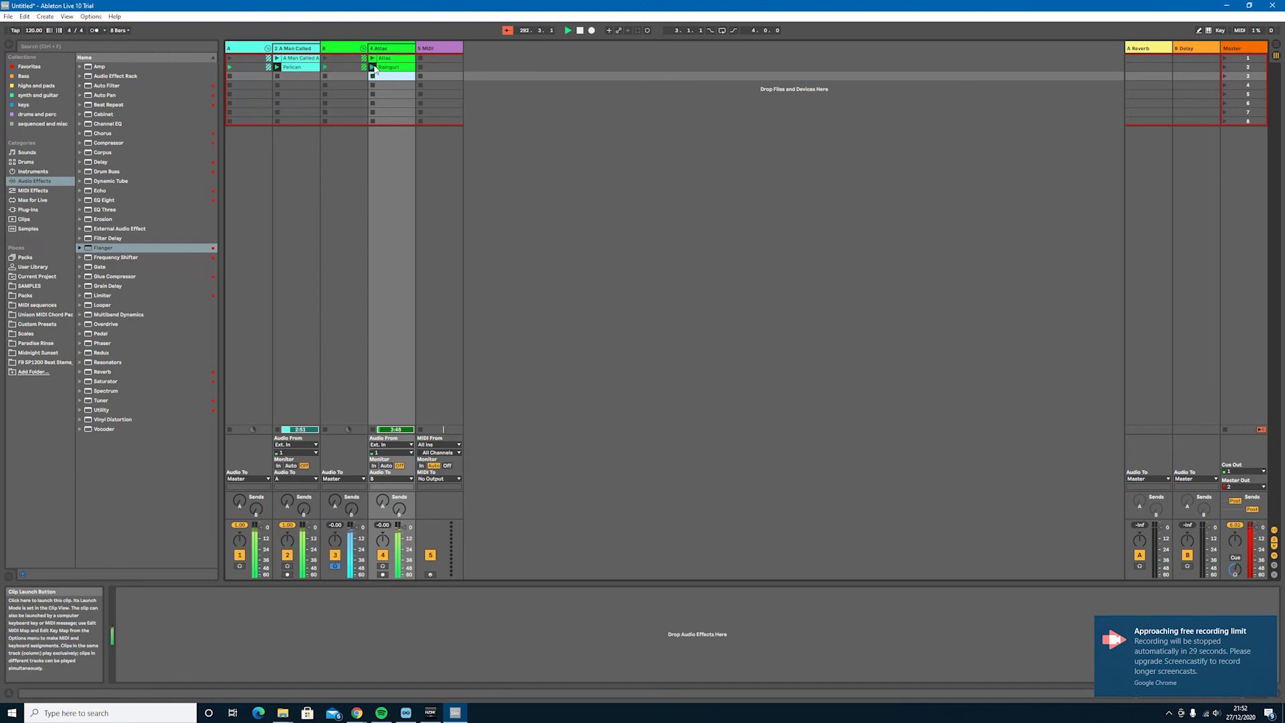
{"action": "left_click", "coordinate": [276, 76]}
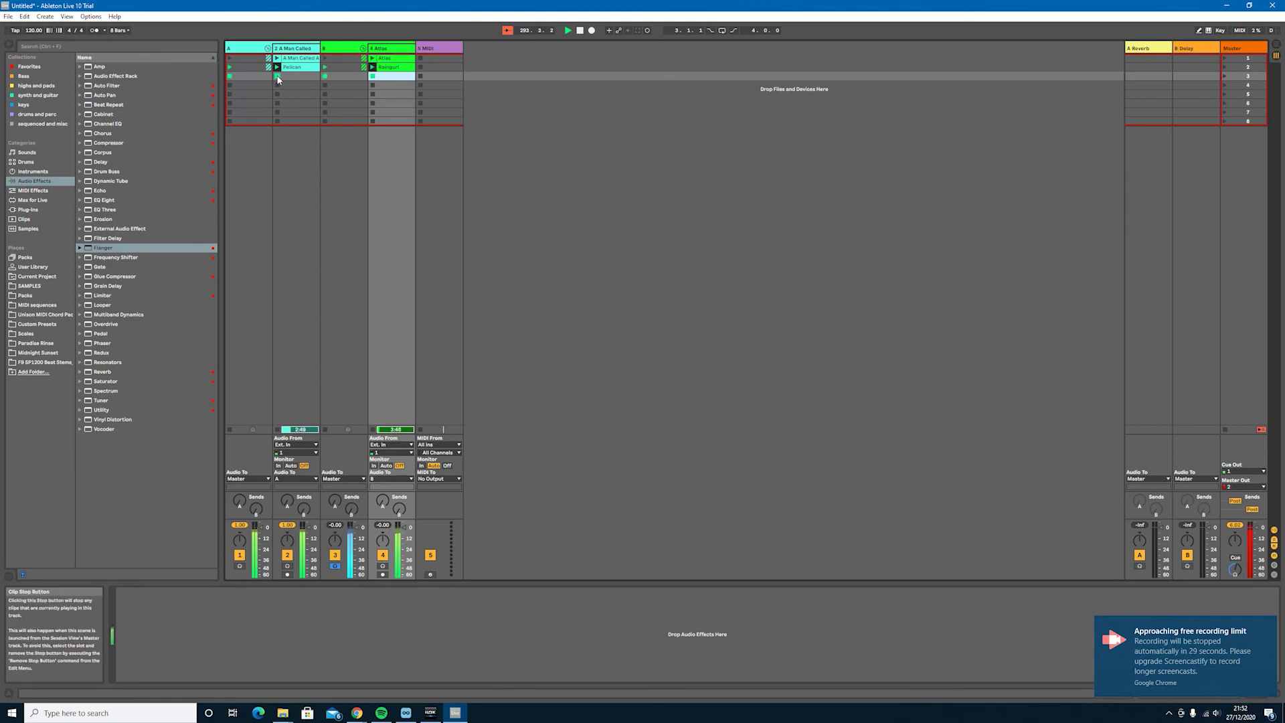